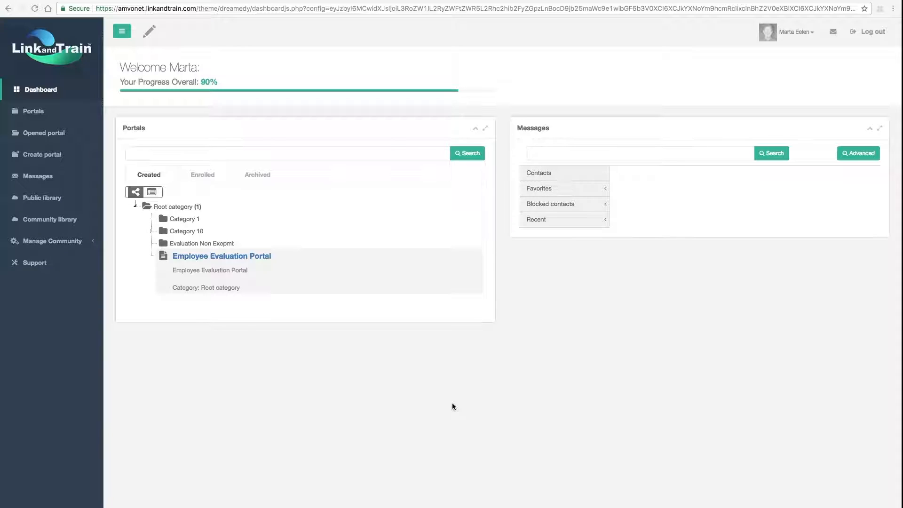
Switch to Microsoft Excel and open the recent workbook "1. Sample file invite new Direct manager.xls".
mouse_move(424, 507)
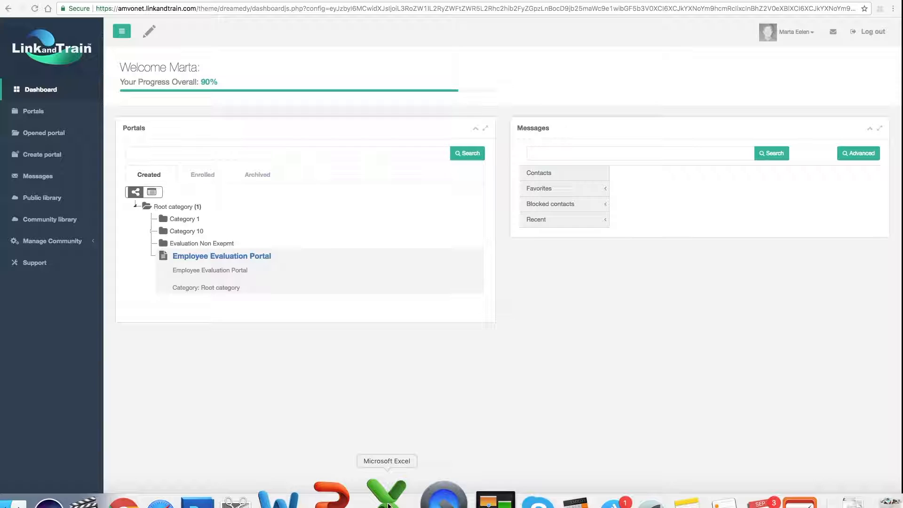
click(388, 506)
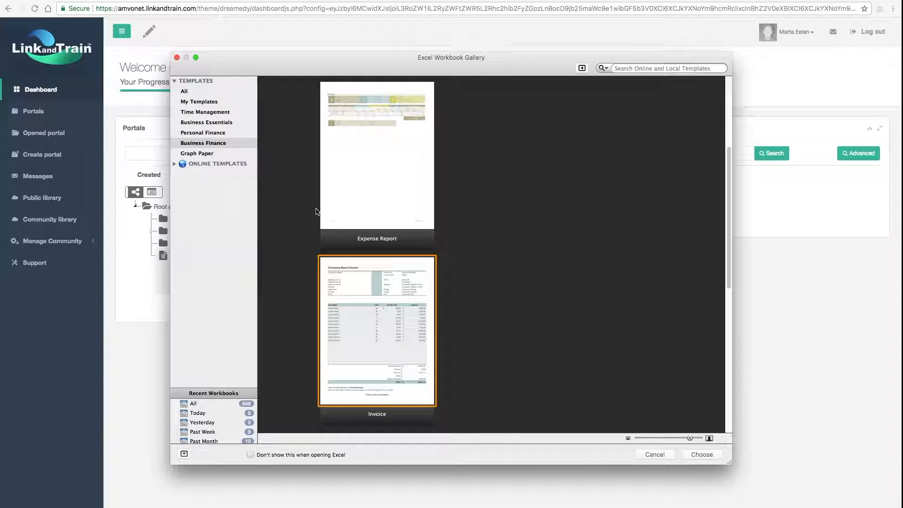
click(55, 0)
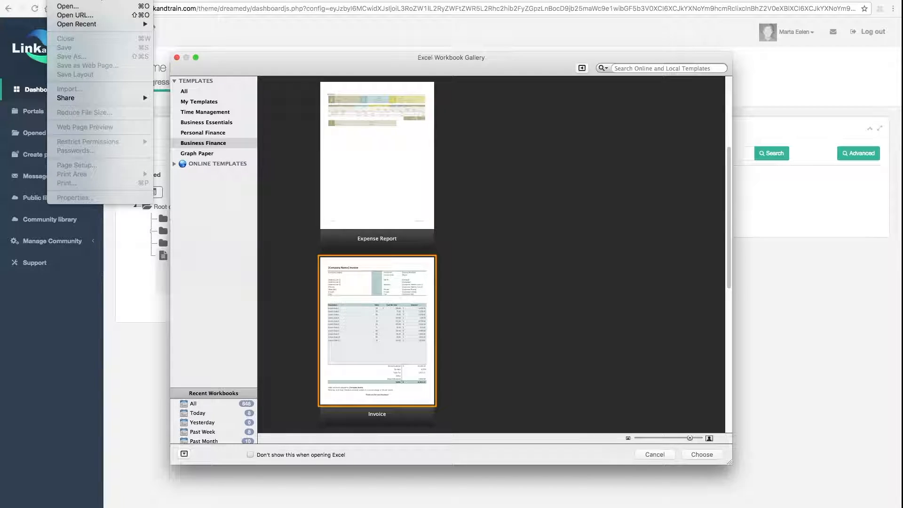
mouse_move(83, 27)
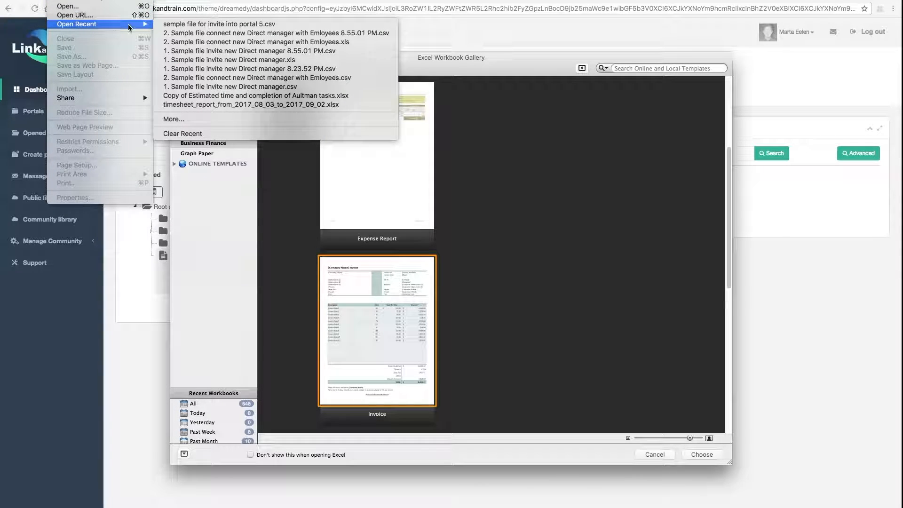
click(240, 60)
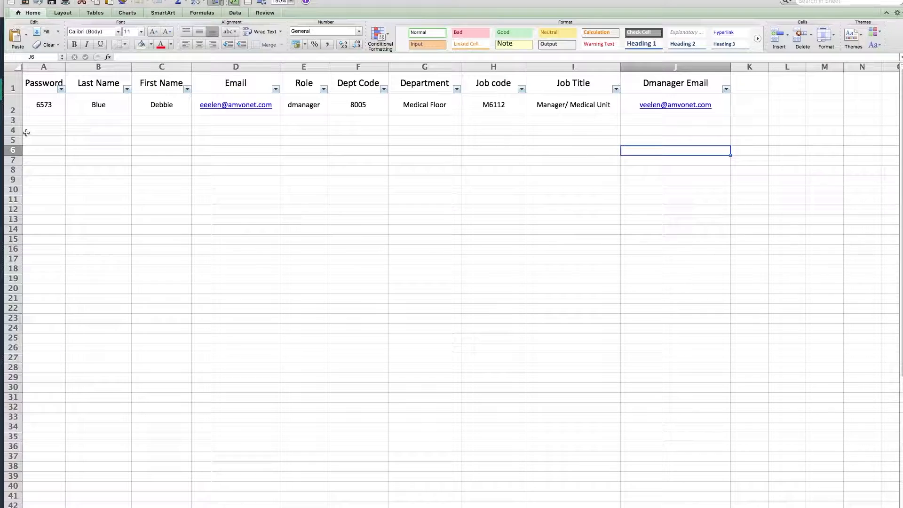
Delete the header row above the new direct manager's record.
click(14, 87)
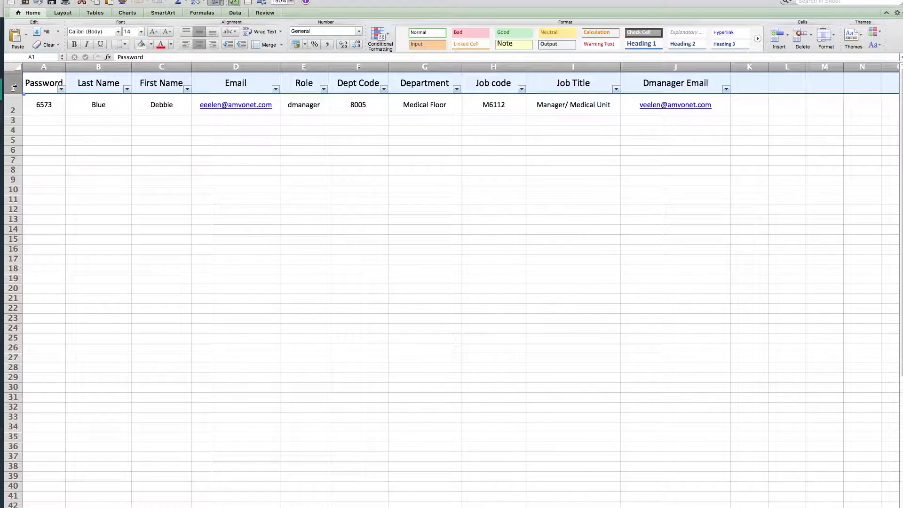
right_click(43, 87)
click(43, 89)
right_click(42, 88)
right_click(42, 87)
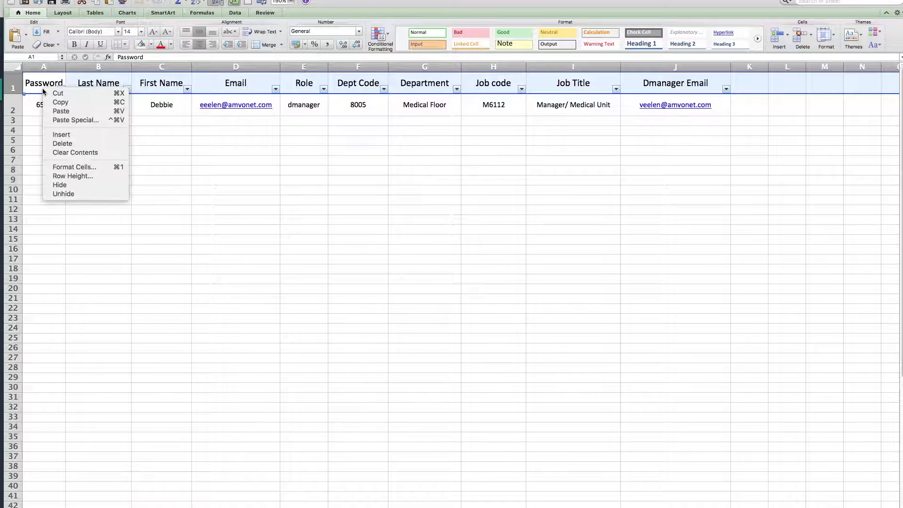
click(74, 144)
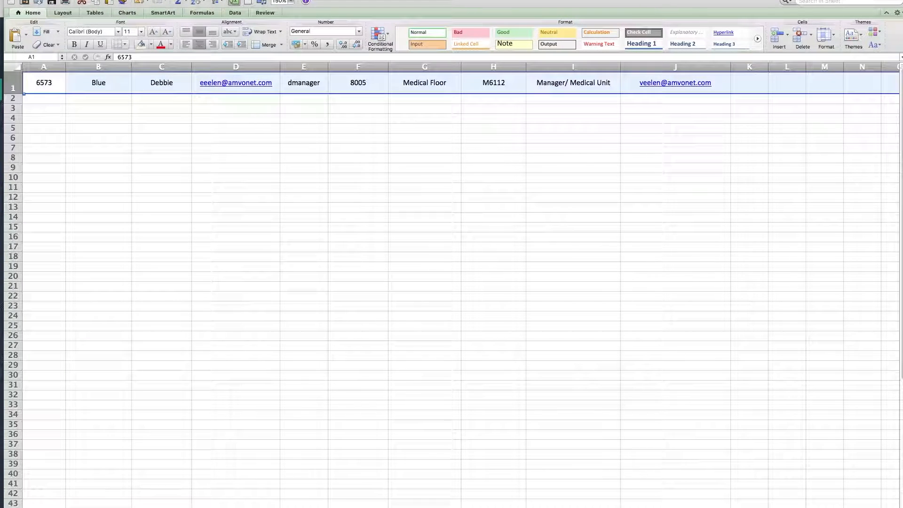
Save a copy of the invite workbook in the Changing Dmanager. folder as Windows Comma Separated (.csv), accepting the loss of unsupported features.
click(55, 1)
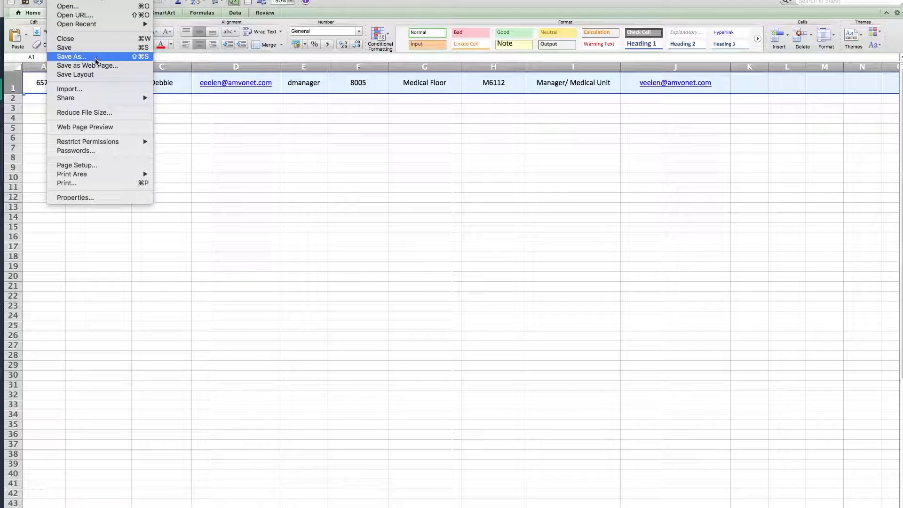
click(95, 57)
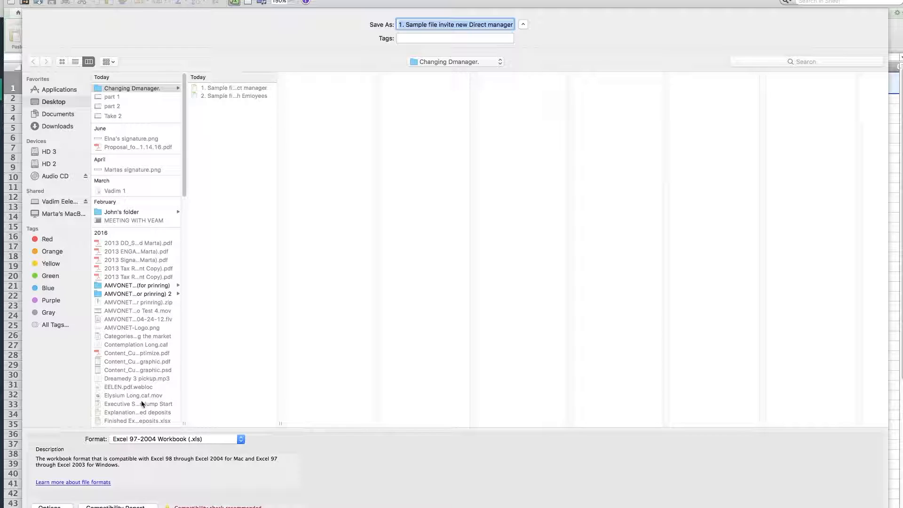
click(240, 441)
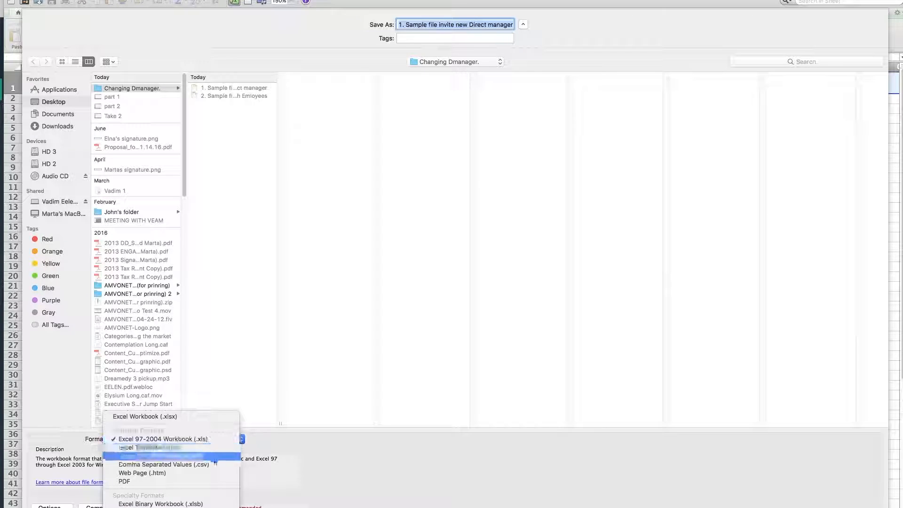
scroll(210, 466, down, 5)
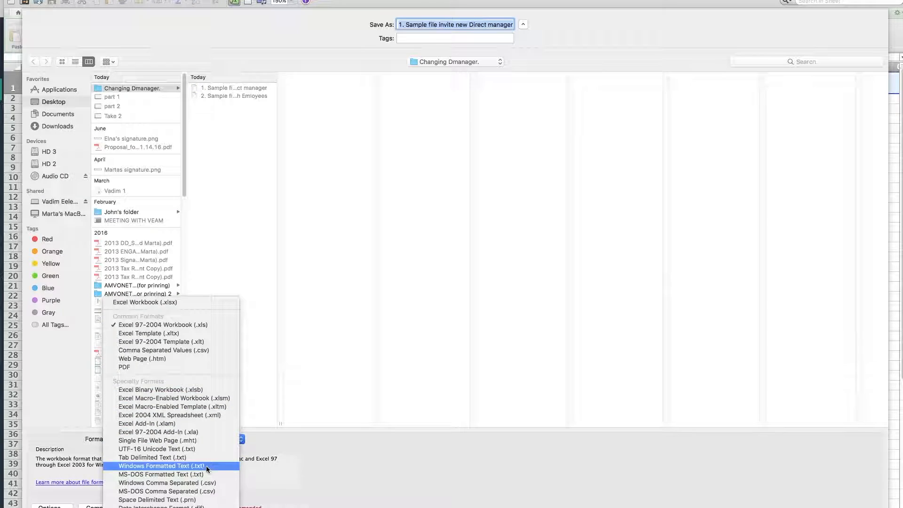
click(188, 484)
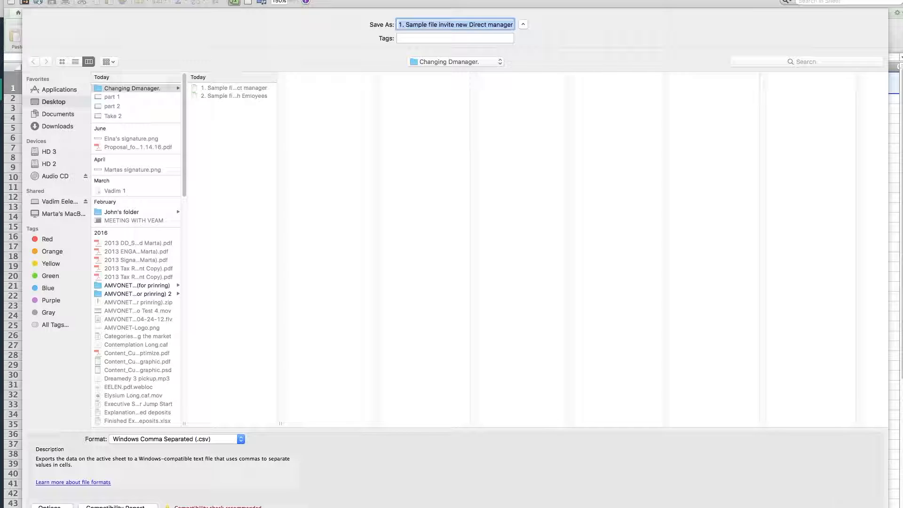
key(Return)
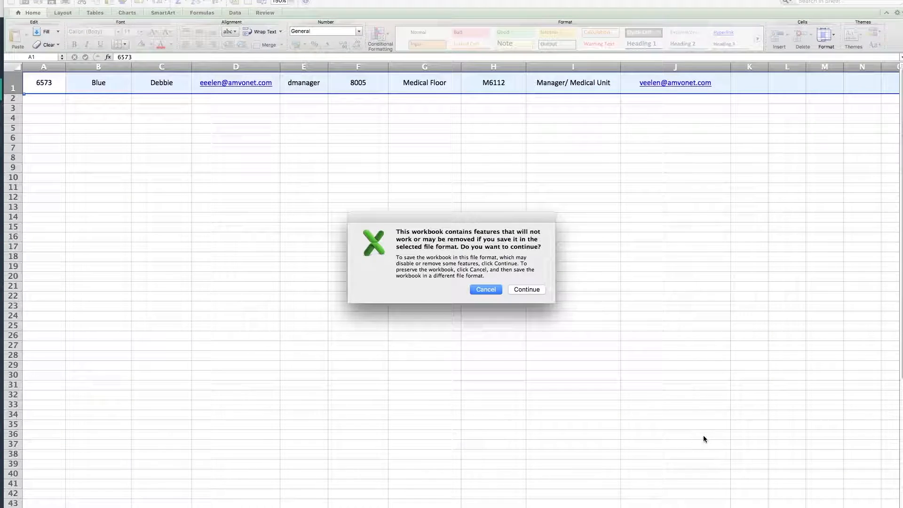
click(526, 290)
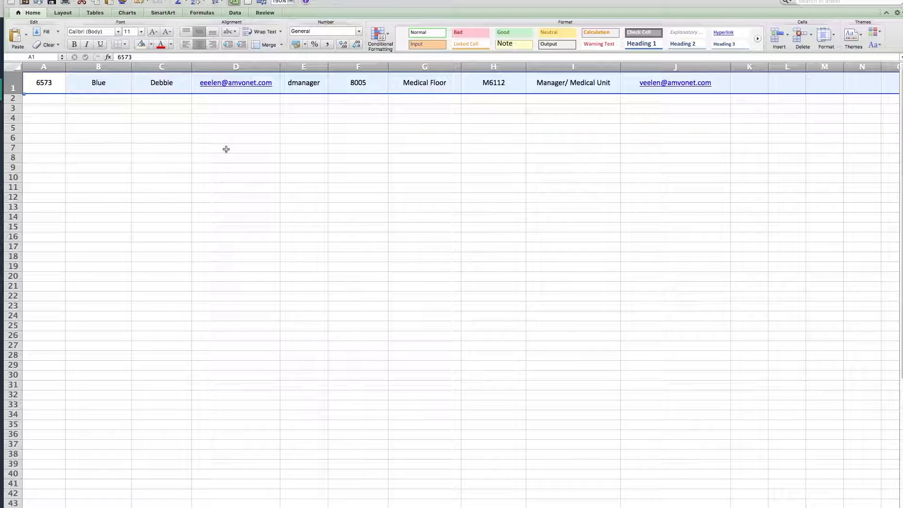
Open the recent workbook "2. Sample file connect new Direct manager with Emloyees.xls" and move its window up over the first workbook.
click(55, 0)
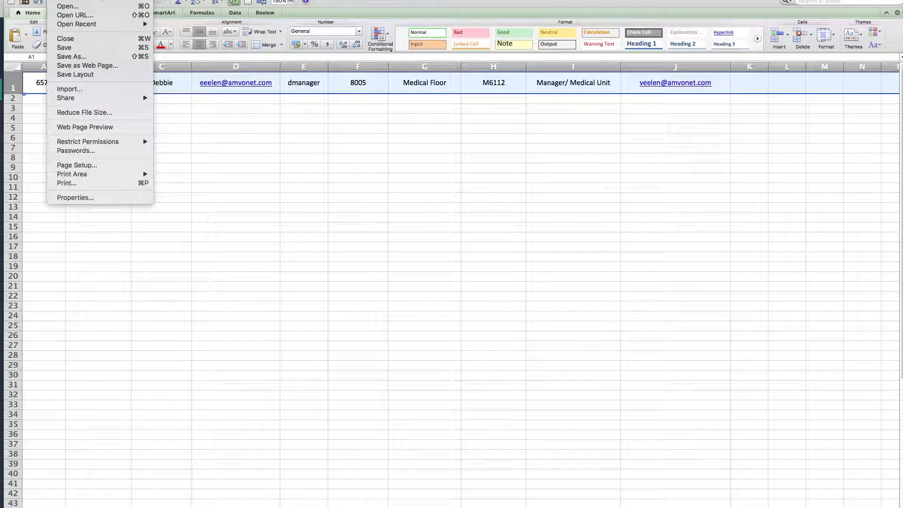
mouse_move(82, 25)
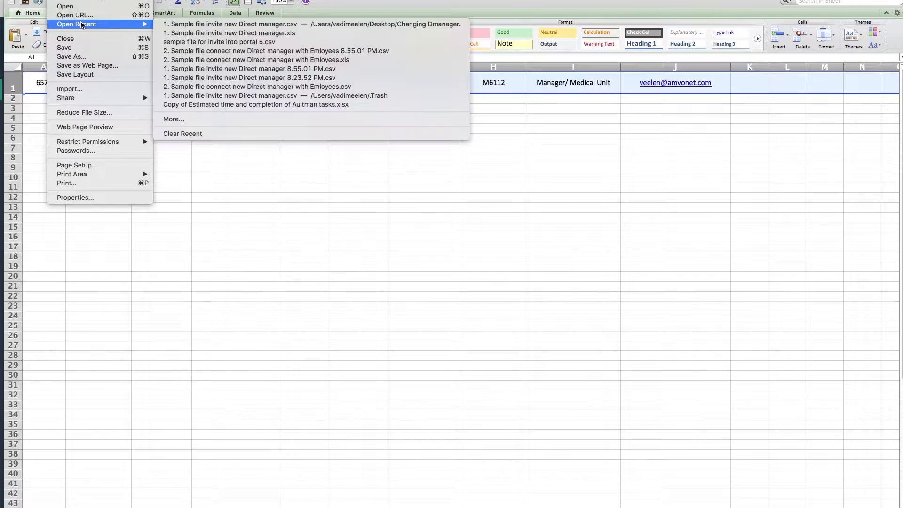
click(228, 59)
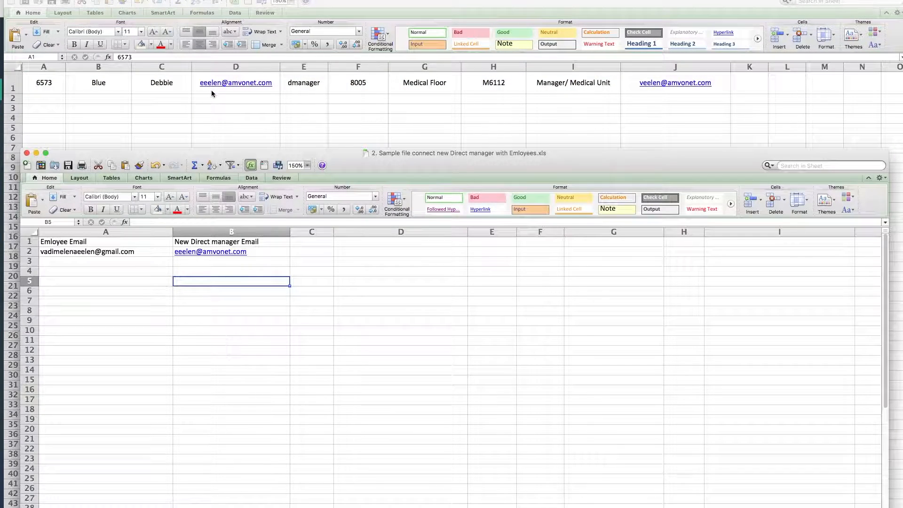
drag(387, 158, 383, 15)
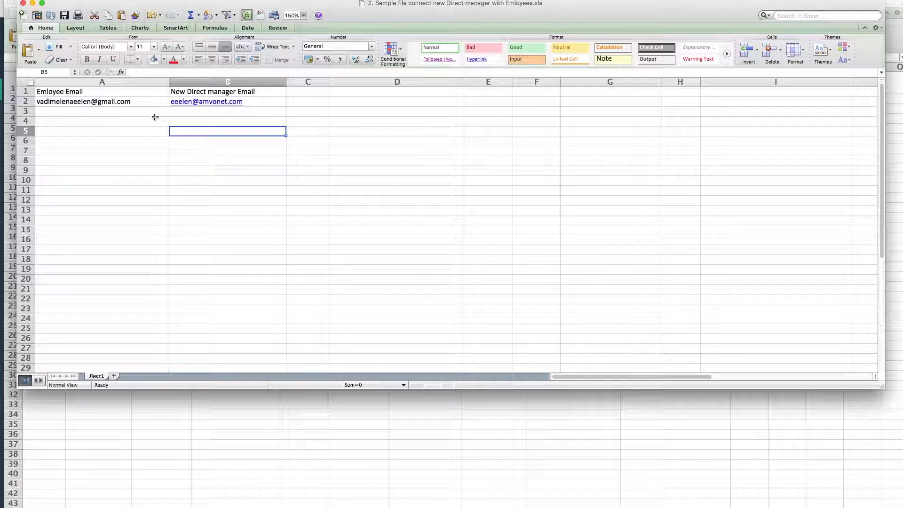
click(133, 111)
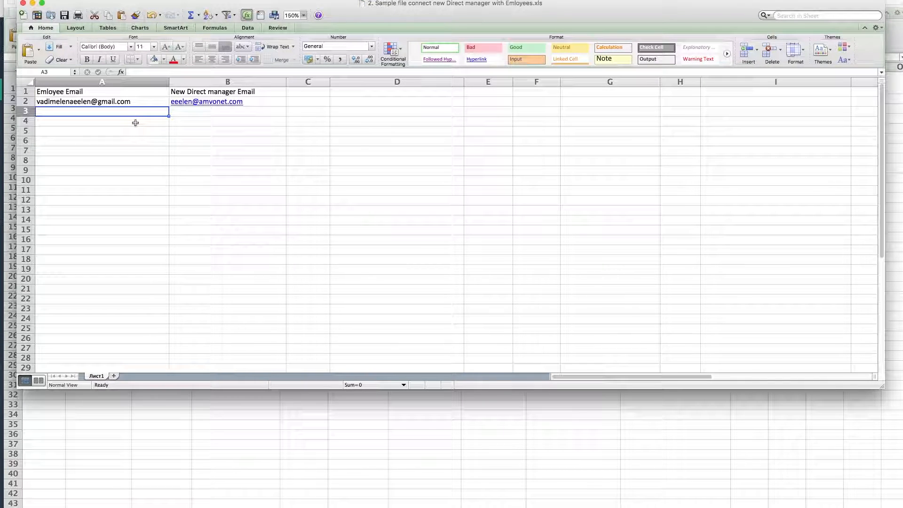
click(135, 123)
click(135, 132)
click(136, 141)
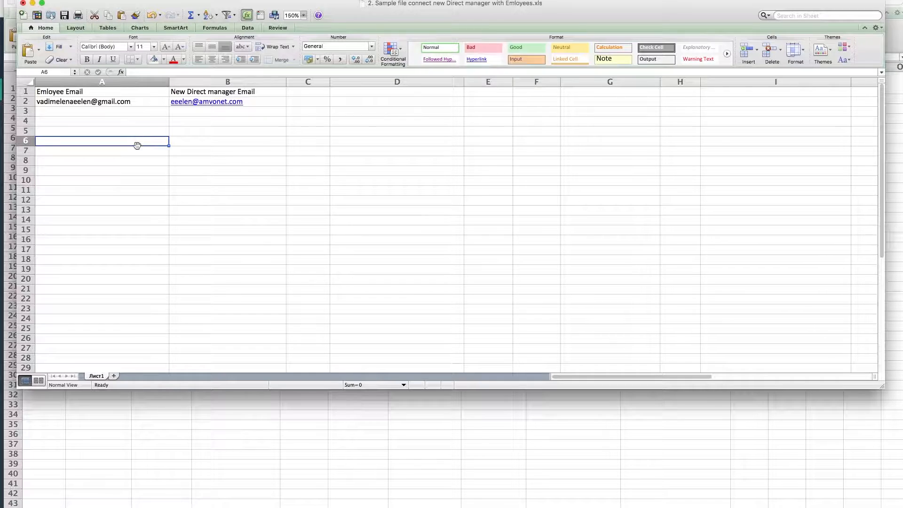
click(141, 152)
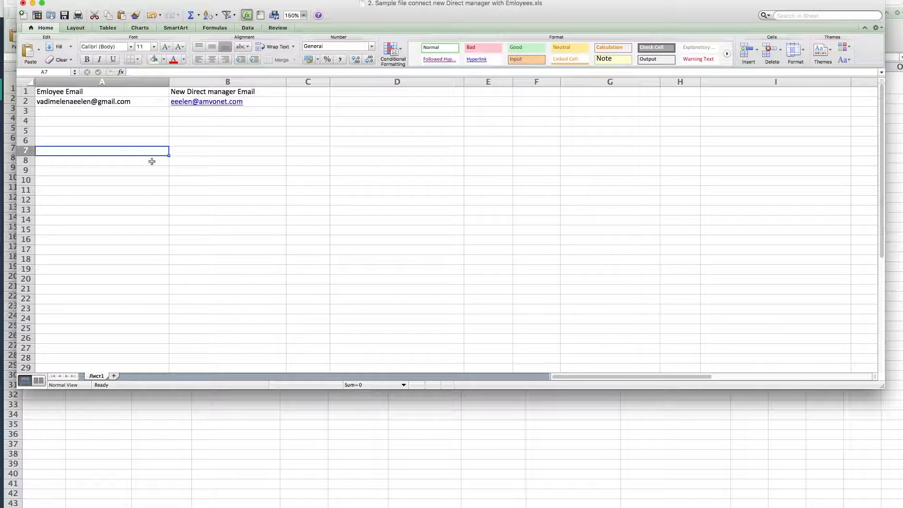
click(185, 112)
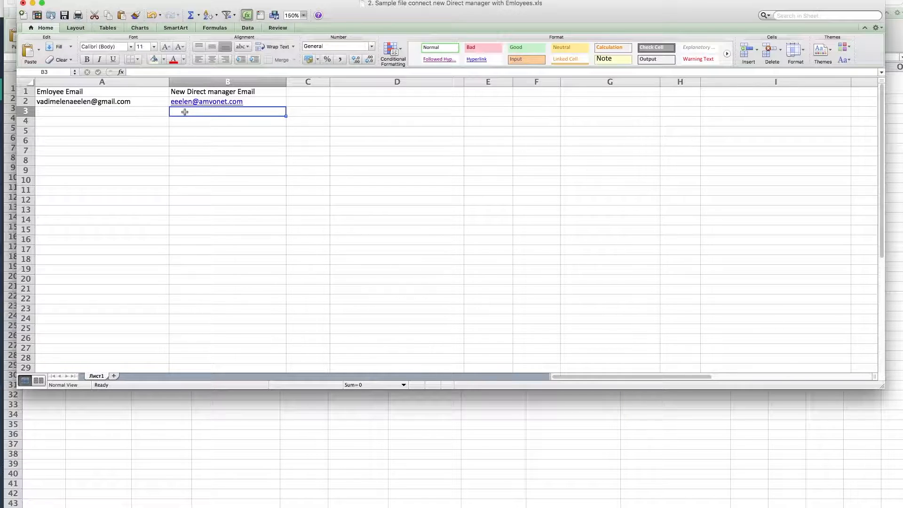
click(185, 120)
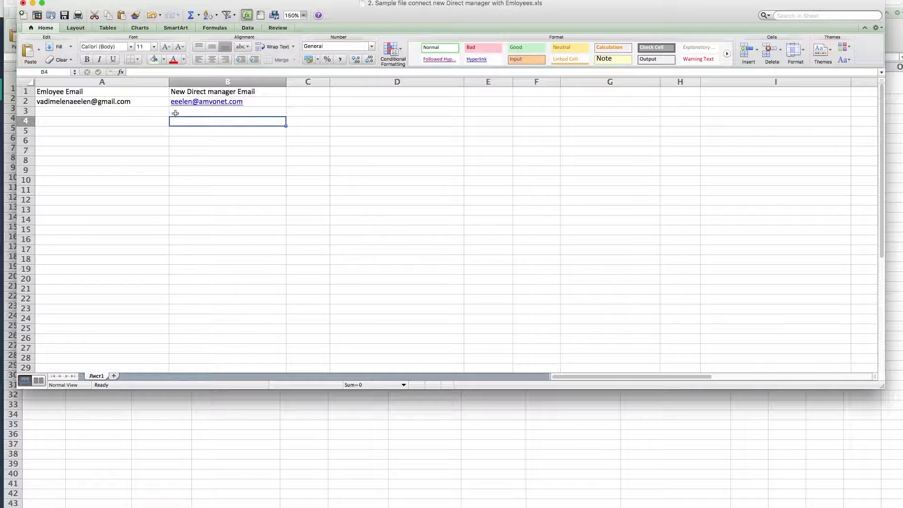
click(186, 132)
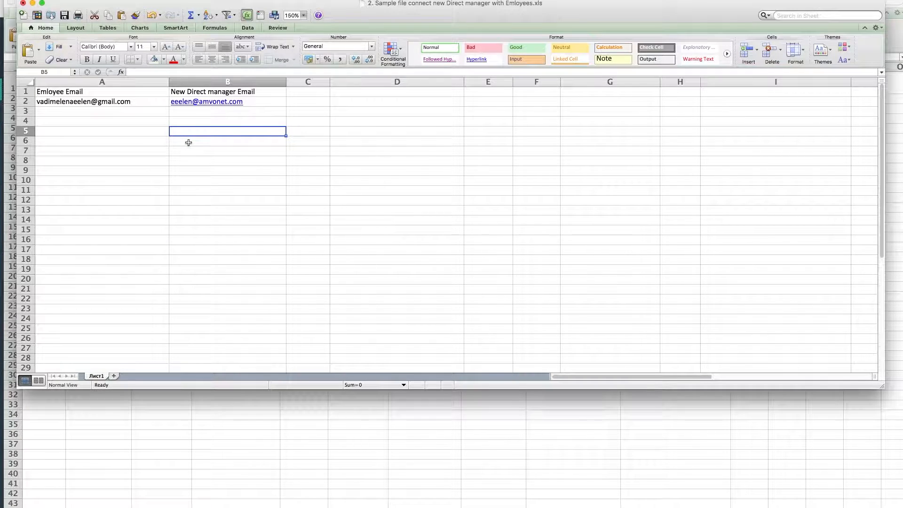
click(188, 143)
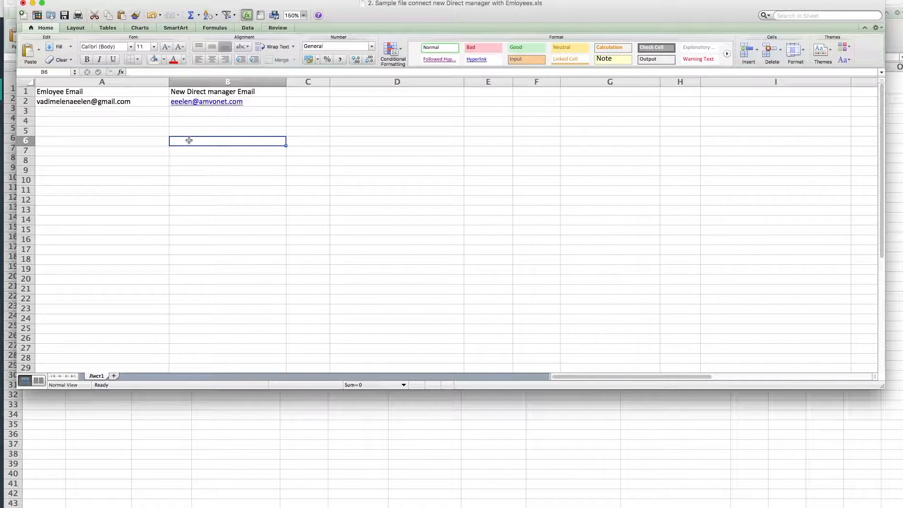
Delete the header row with the Emloyee Email and New Direct manager Email titles.
click(25, 92)
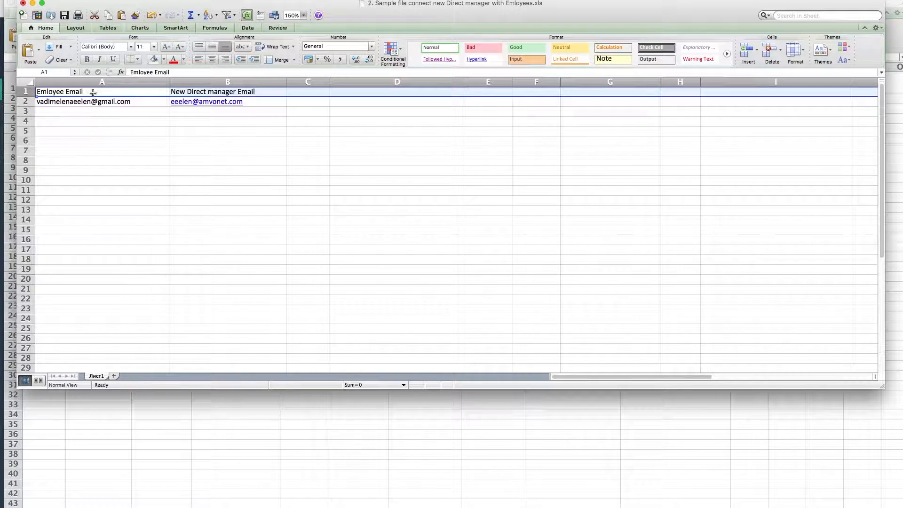
right_click(97, 91)
click(133, 147)
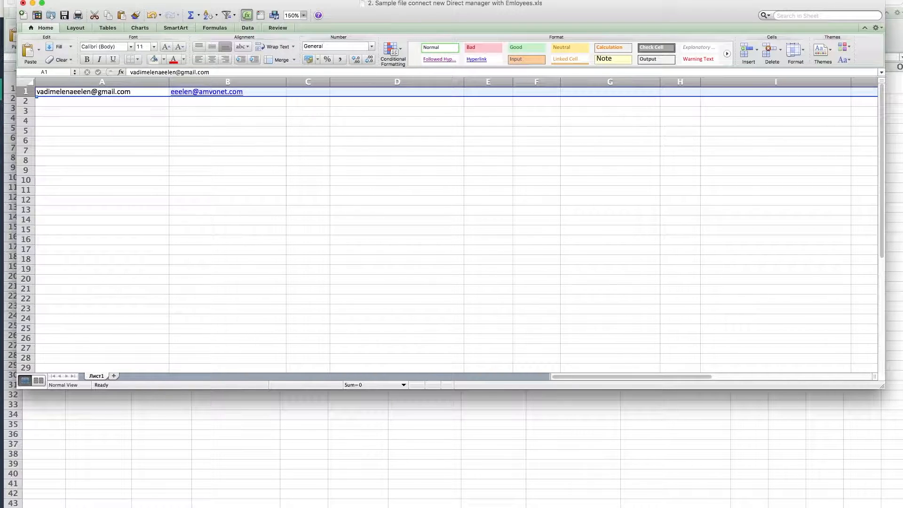
Save the employee connection workbook as Windows Comma Separated (.csv) under the same name, and move its window out of the way.
click(57, 0)
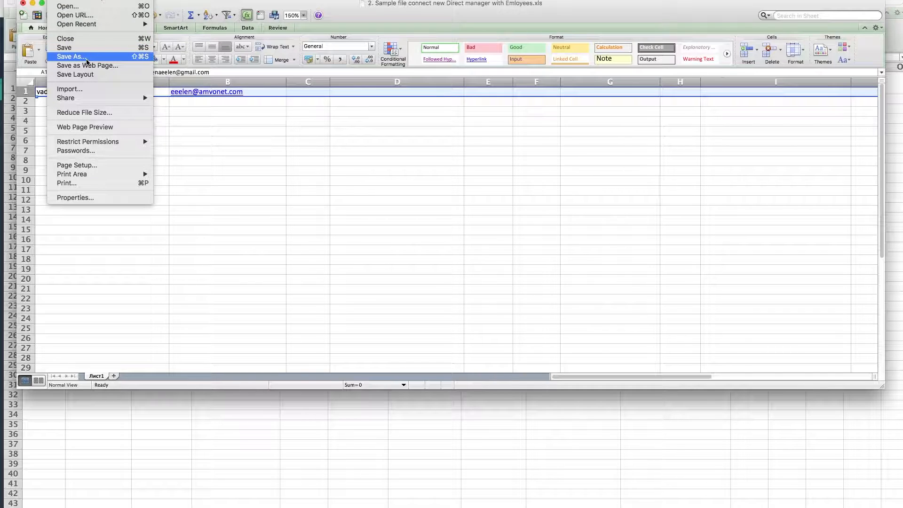
click(91, 57)
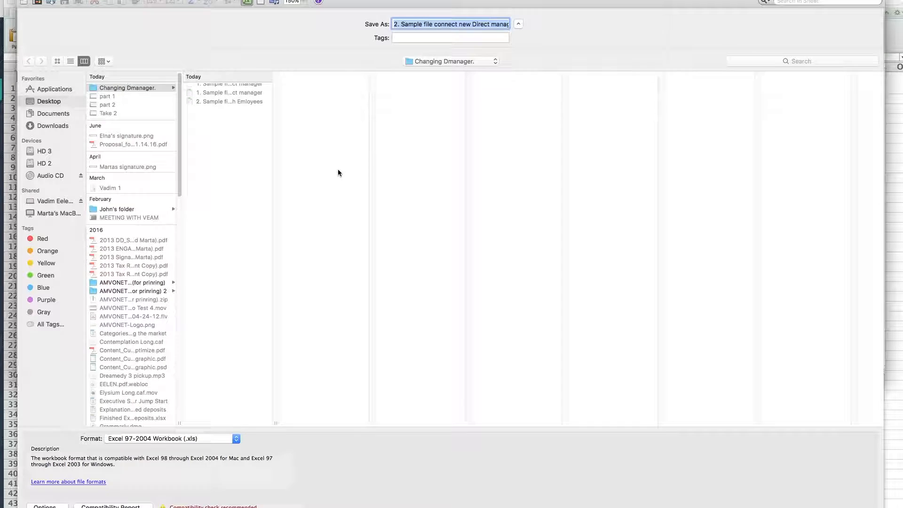
click(237, 439)
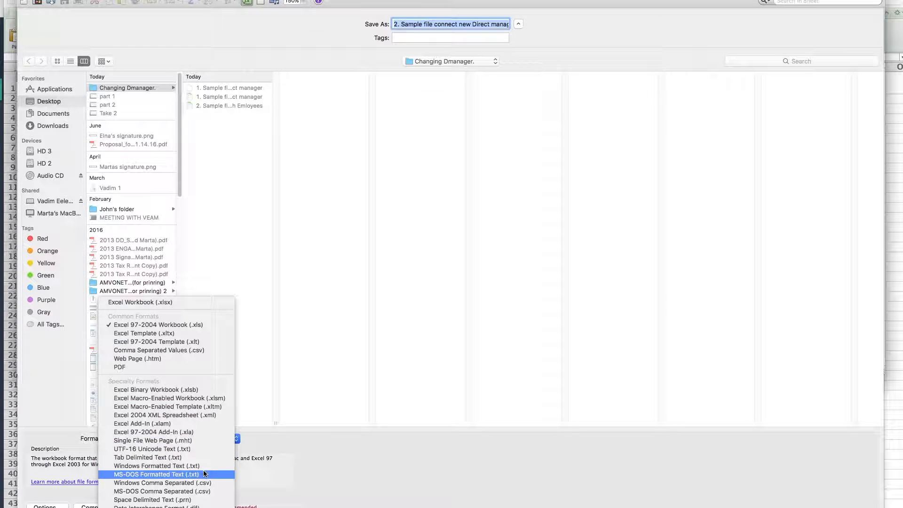
click(160, 483)
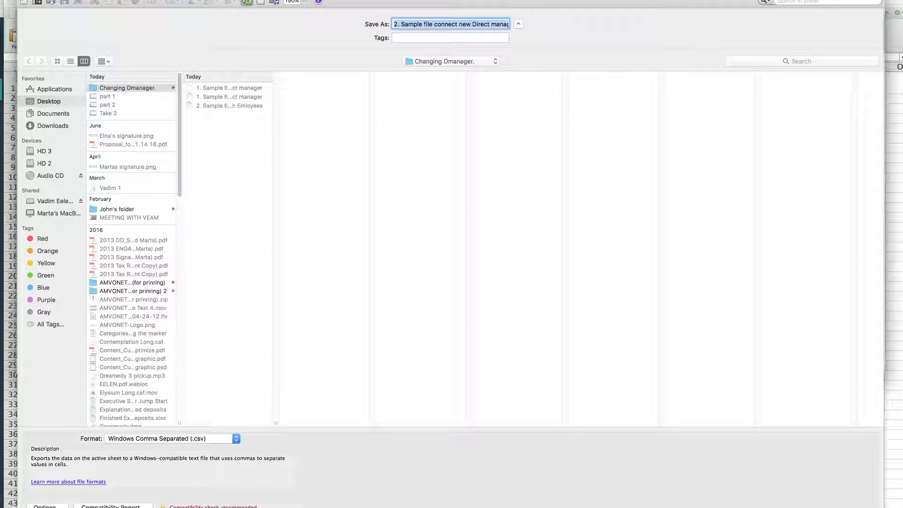
key(Return)
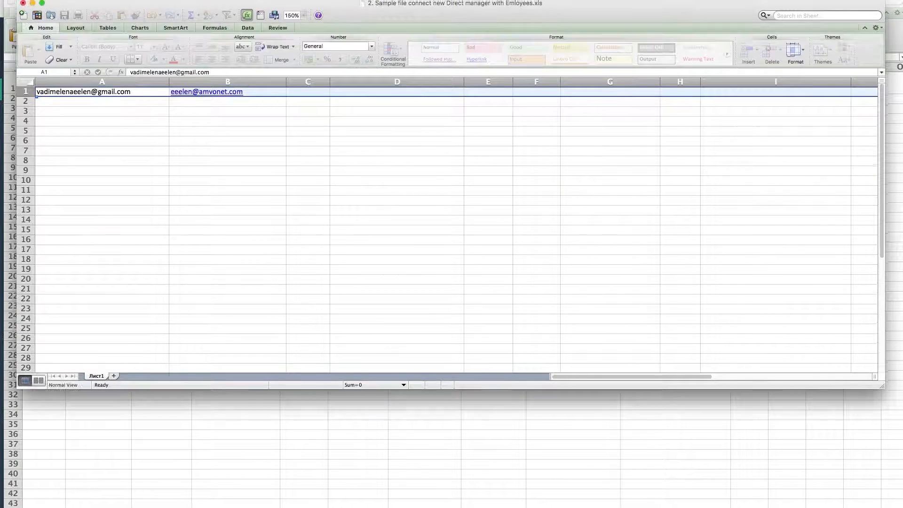
click(539, 290)
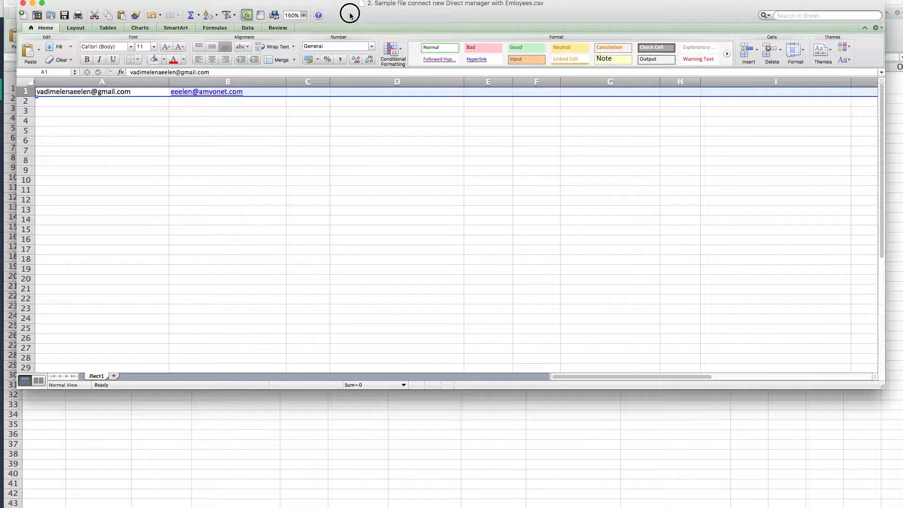
drag(366, 17, 0, 16)
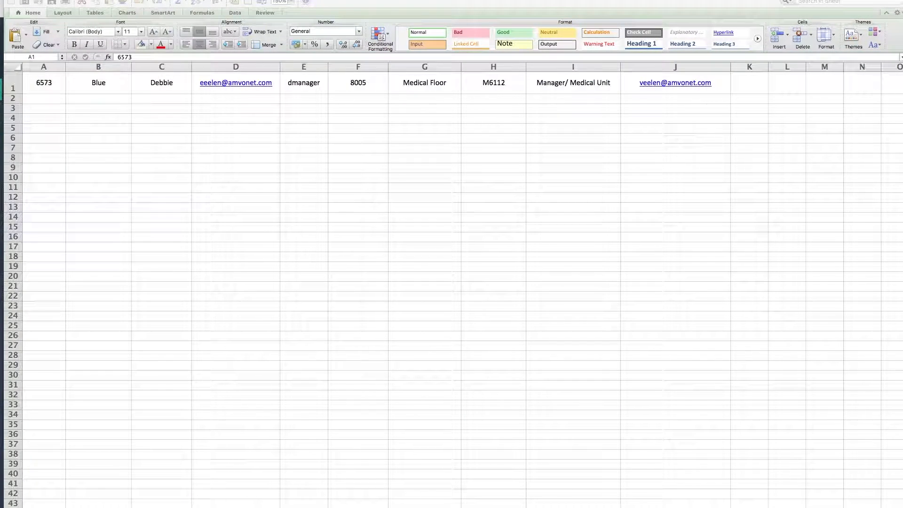
Switch to the LinkandTrain site in the browser and open the Employee Evaluation Portal's invitation page for a new user or group.
click(348, 2)
drag(350, 1, 0, 18)
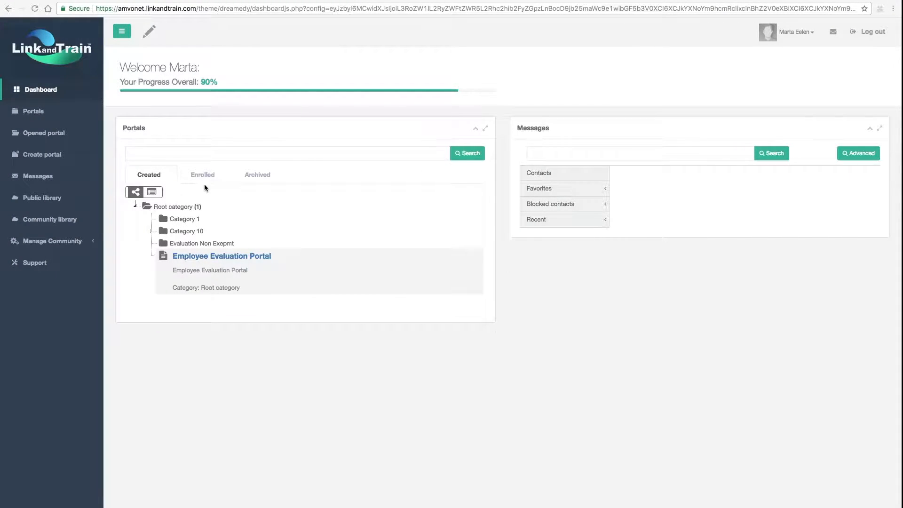
click(225, 258)
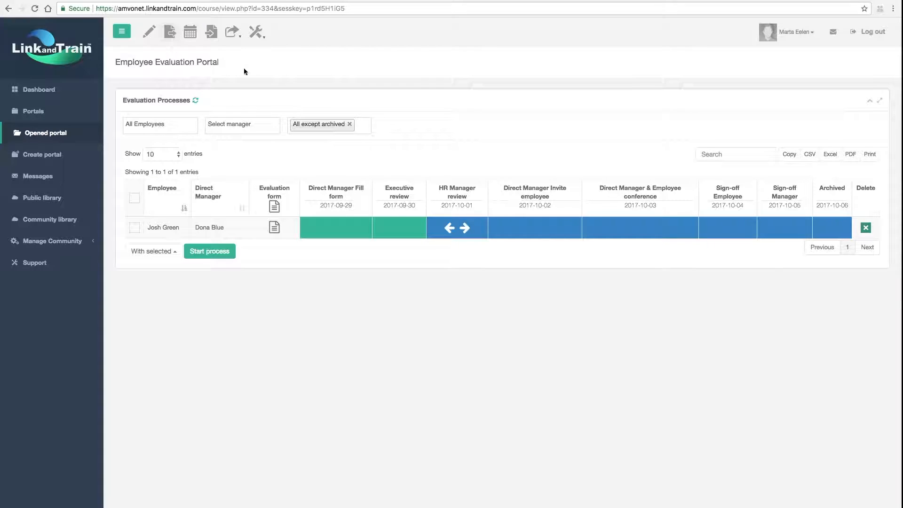
click(231, 35)
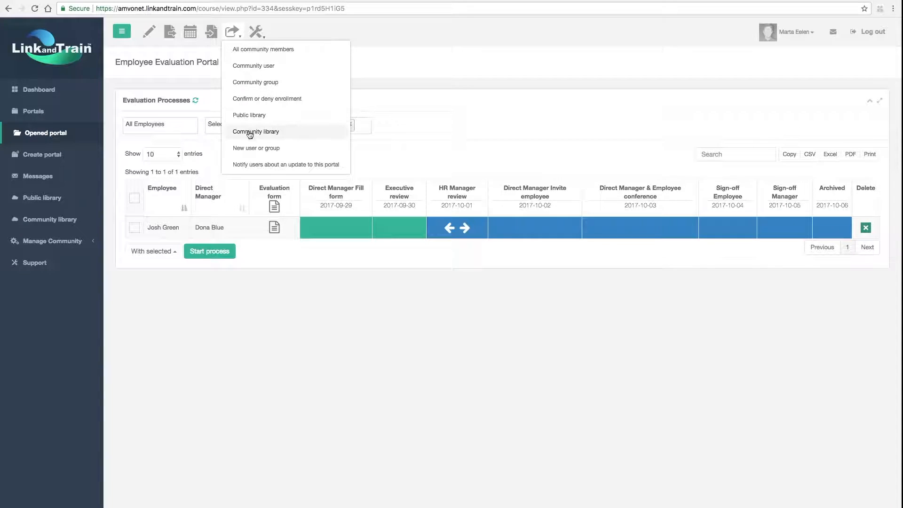
click(269, 150)
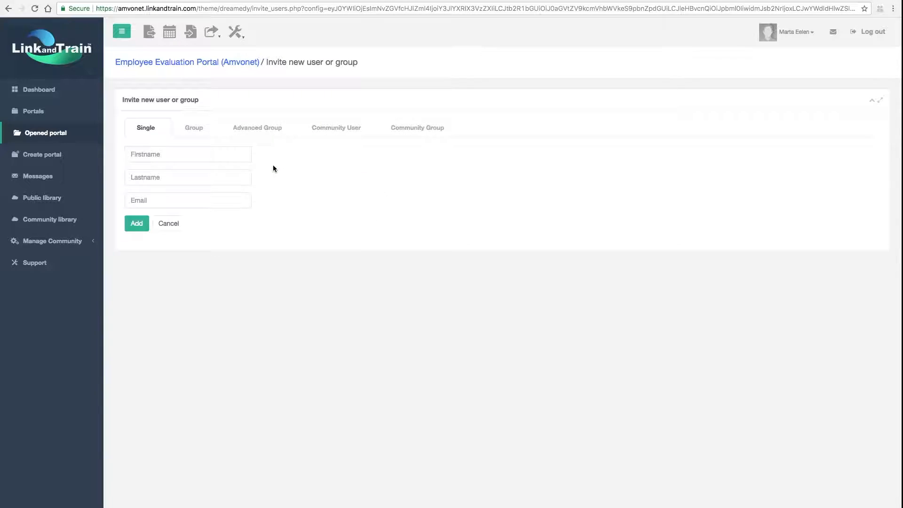
Load the CSV file "1. Sample file invite new Direct manager" from the Changing Dmanager. folder as an advanced group invitation.
click(269, 133)
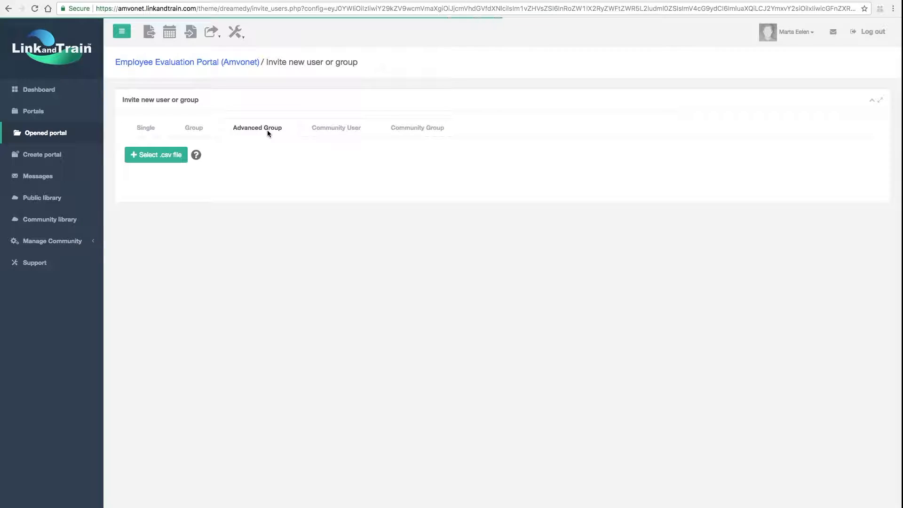
click(155, 160)
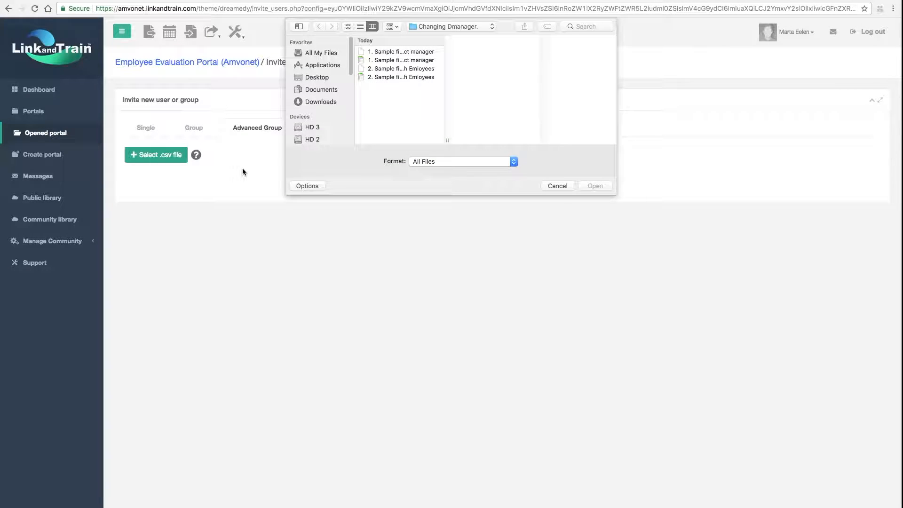
click(391, 52)
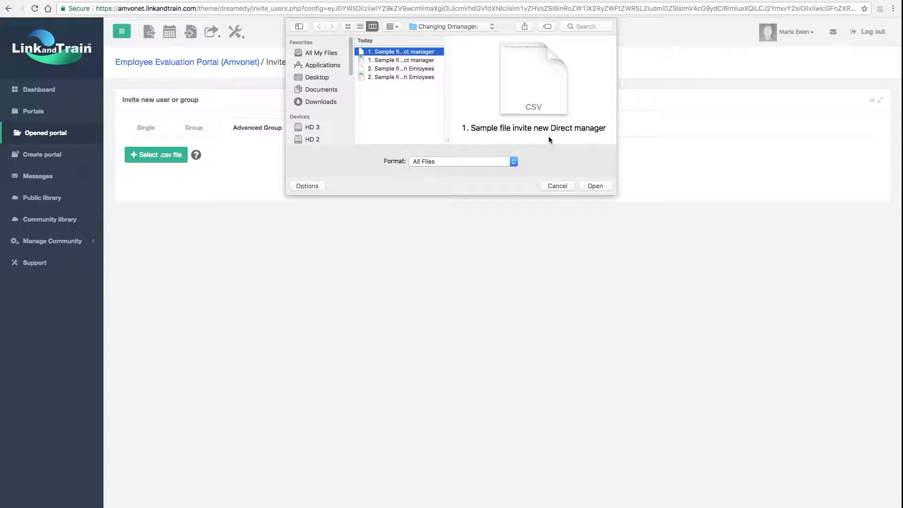
click(605, 186)
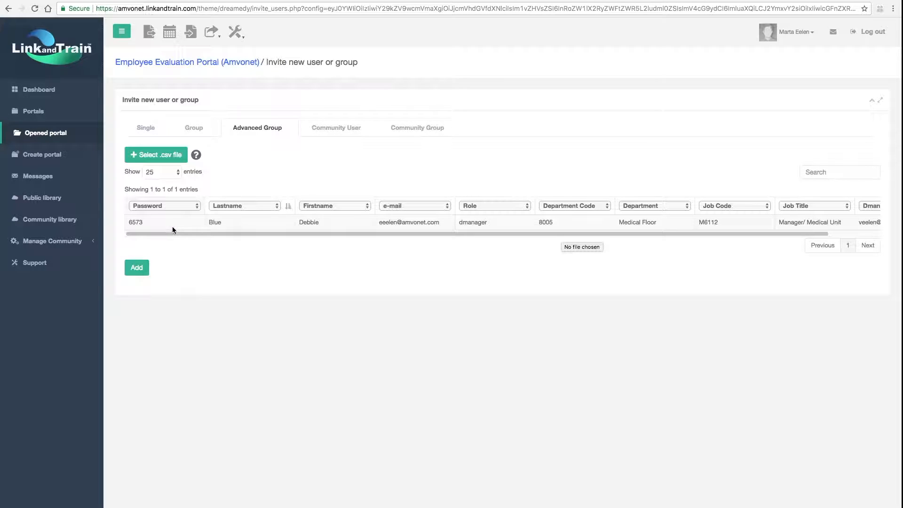
Examine the field options for the first two CSV columns, keeping them assigned to Password and Lastname.
click(198, 206)
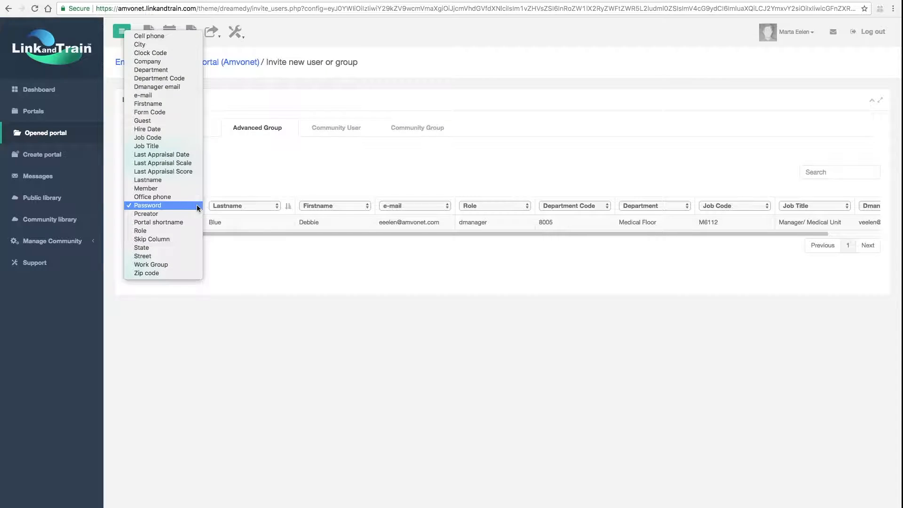
click(171, 206)
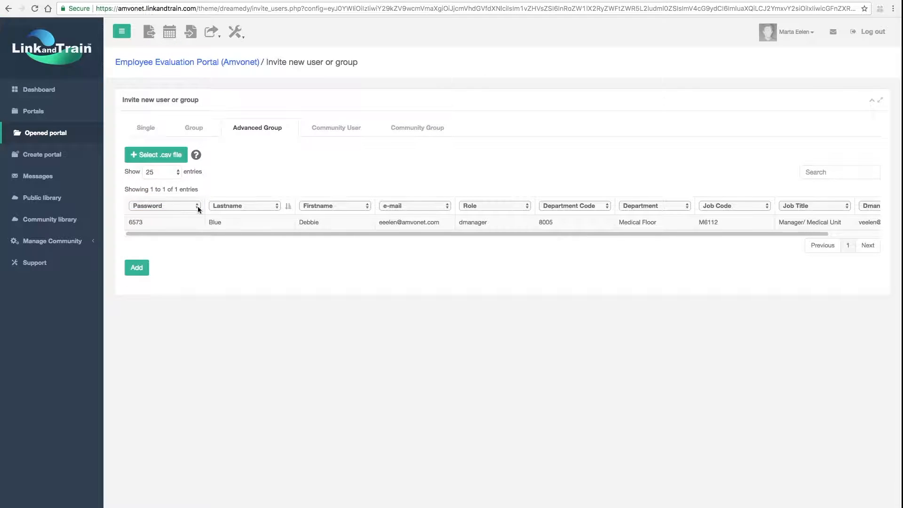
click(278, 205)
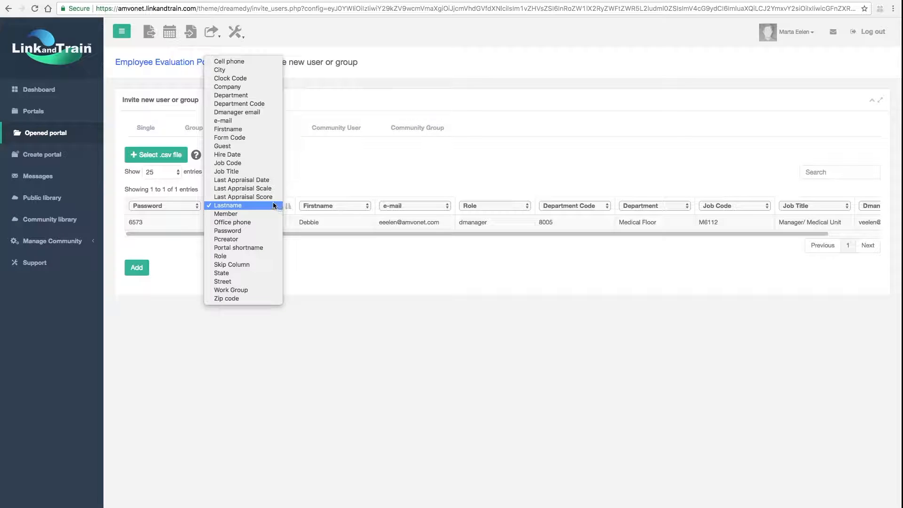
click(237, 205)
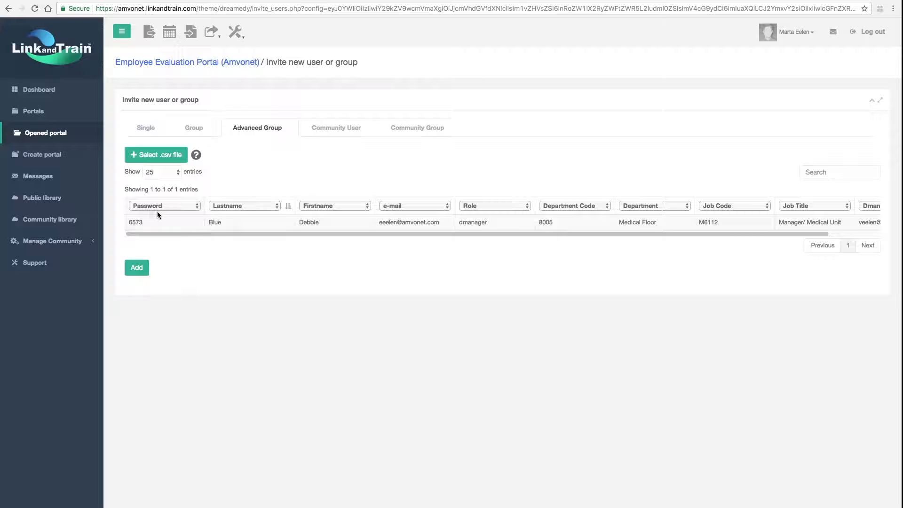
click(193, 208)
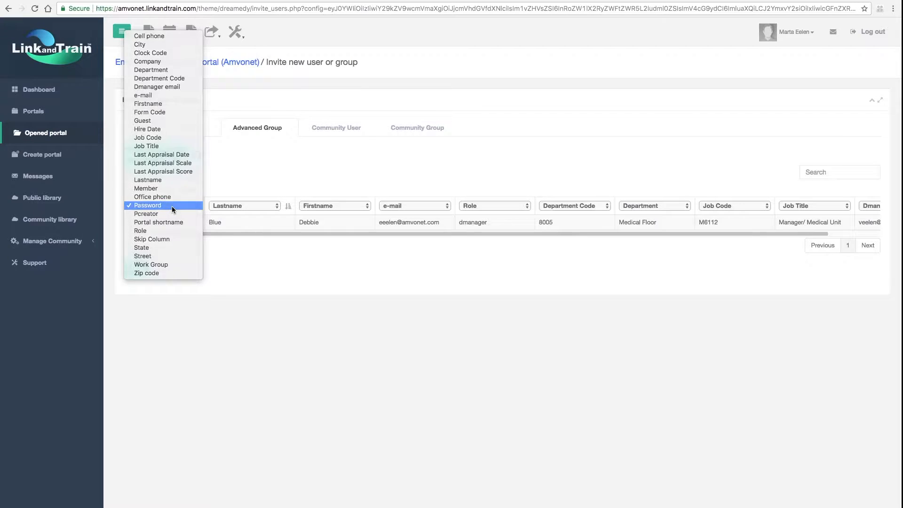
click(171, 205)
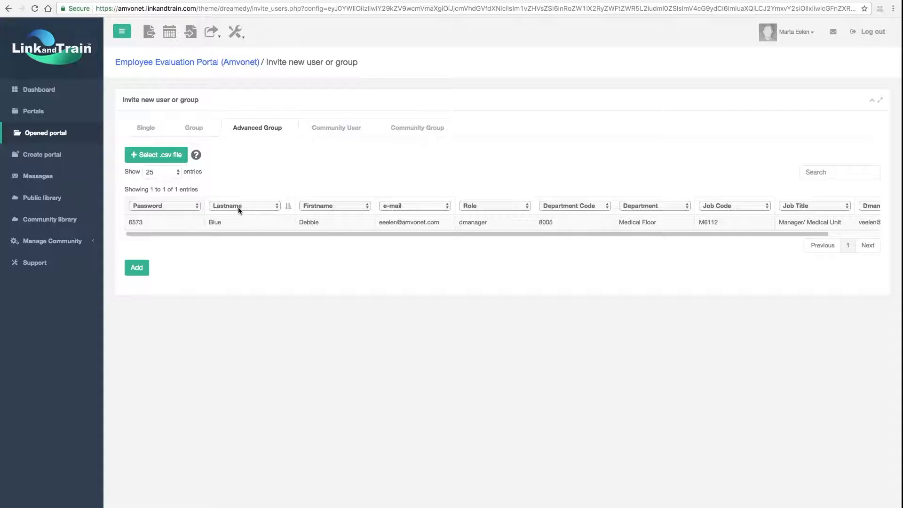
click(276, 205)
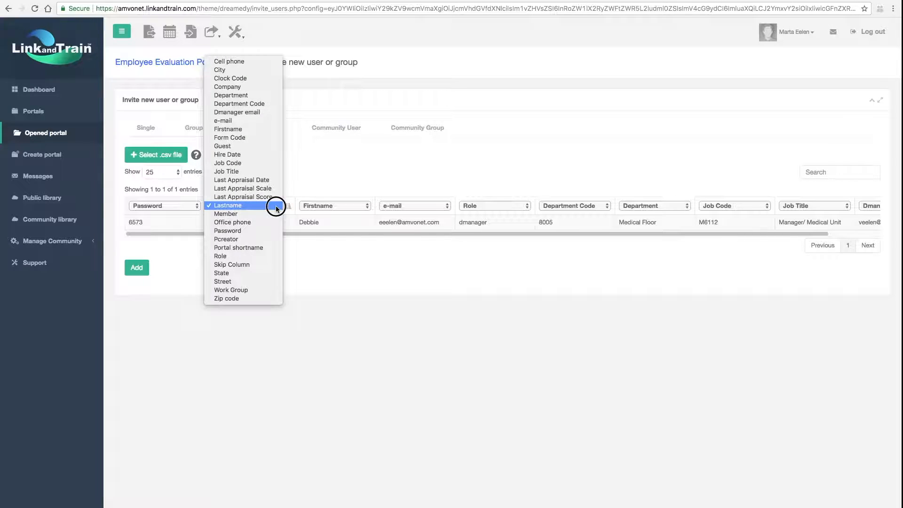
click(276, 205)
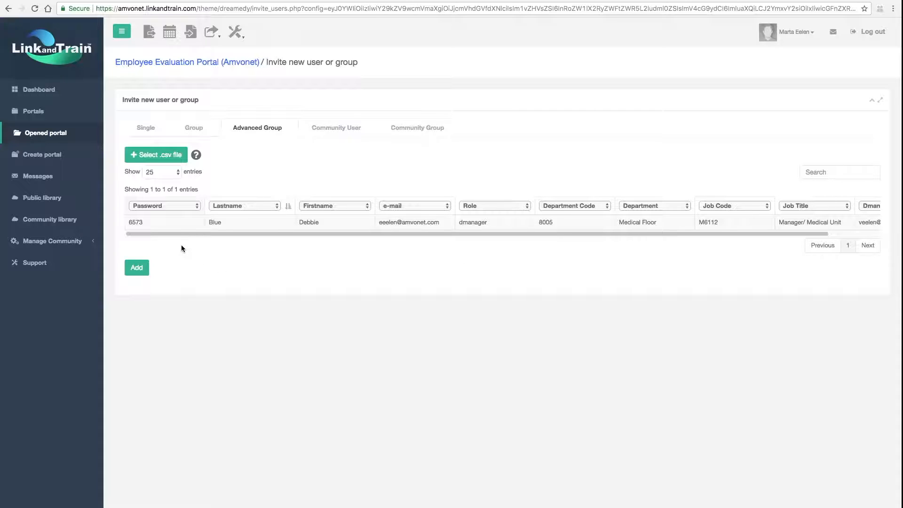
Add the new direct manager from the CSV, confirm that the column names match their content, and continue to the portal.
click(136, 267)
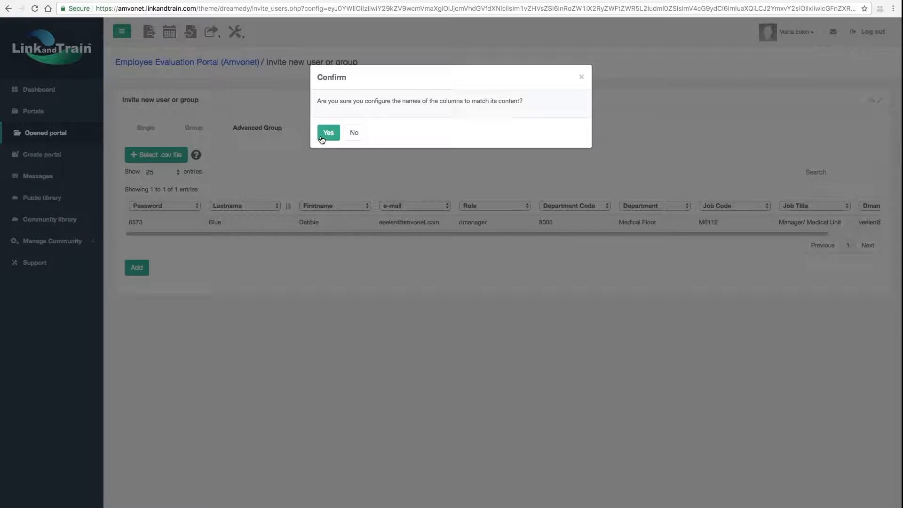
click(321, 136)
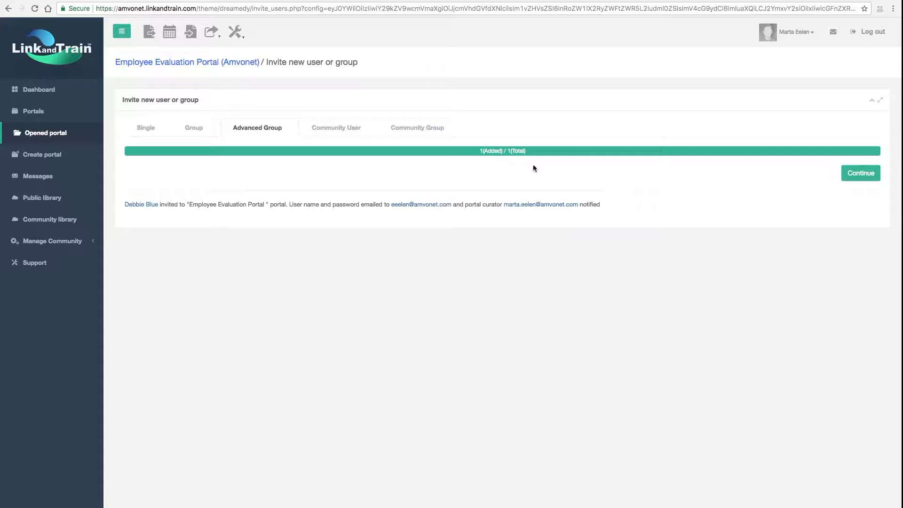
click(845, 175)
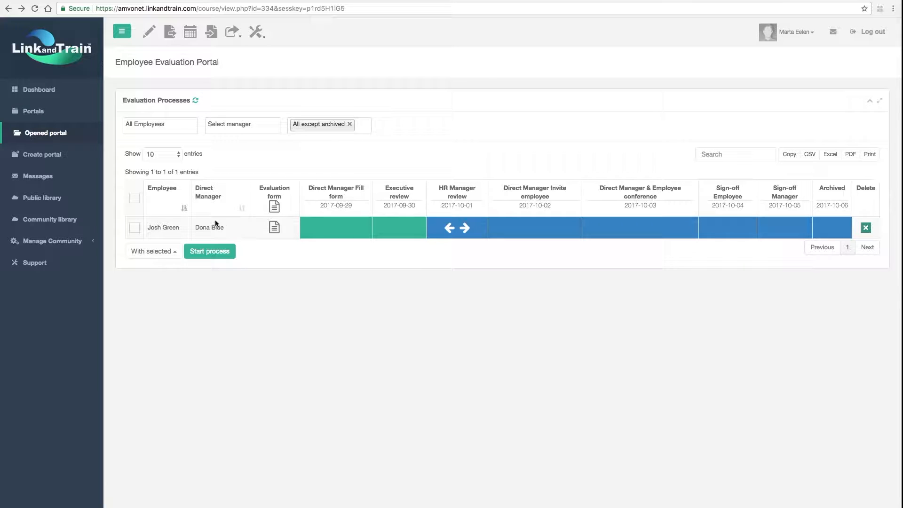
Filter the evaluation processes by the previous direct manager and delete the listed employee's process.
click(243, 125)
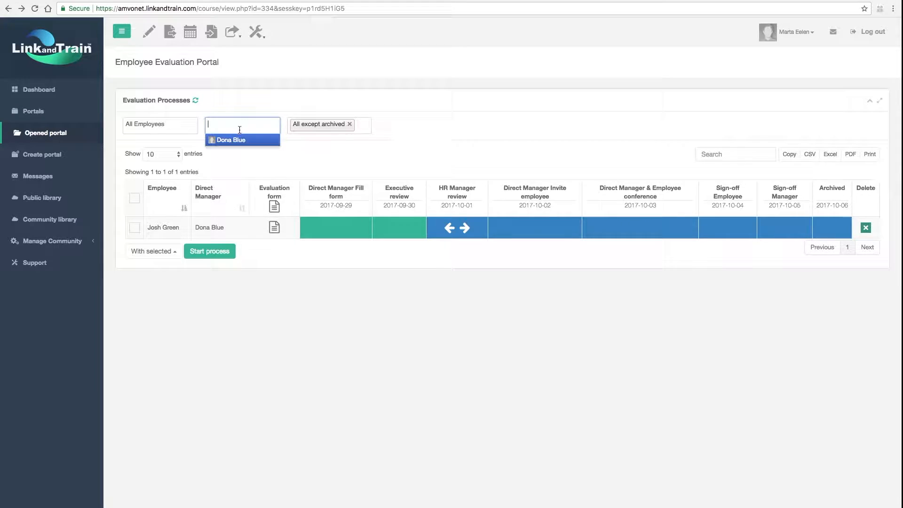
click(241, 141)
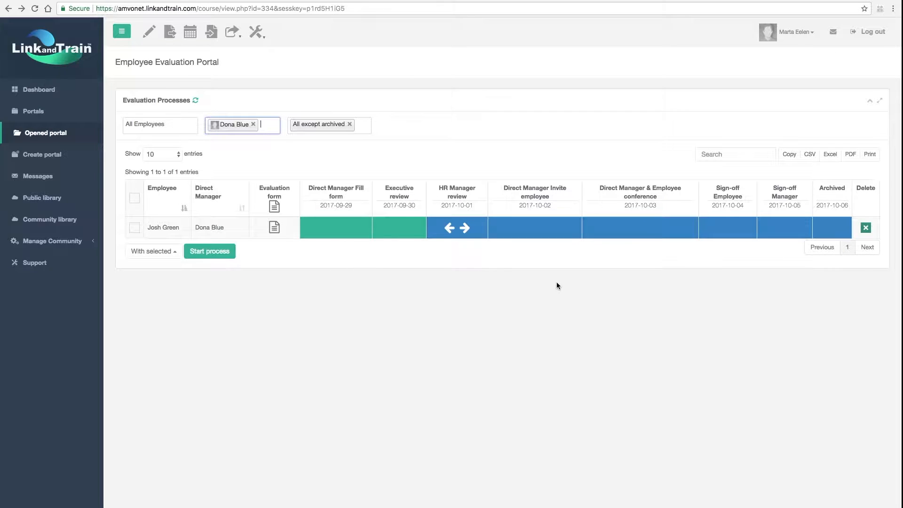
click(868, 230)
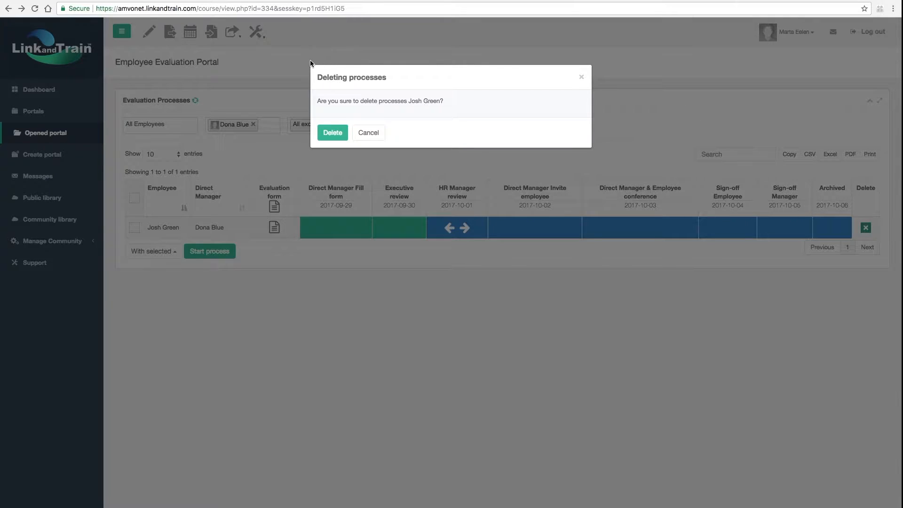
click(328, 139)
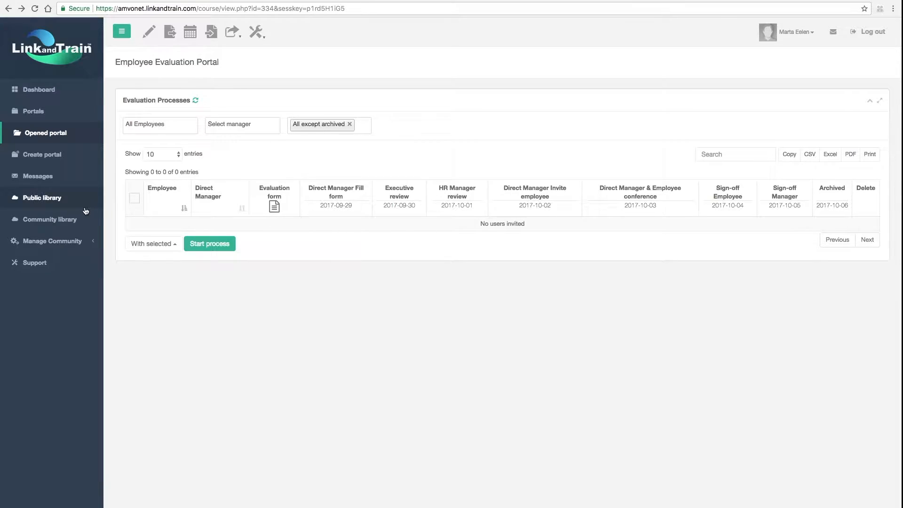
Show all users in the Manage Community accounts and filter the list by "de" to find the new direct manager.
click(93, 242)
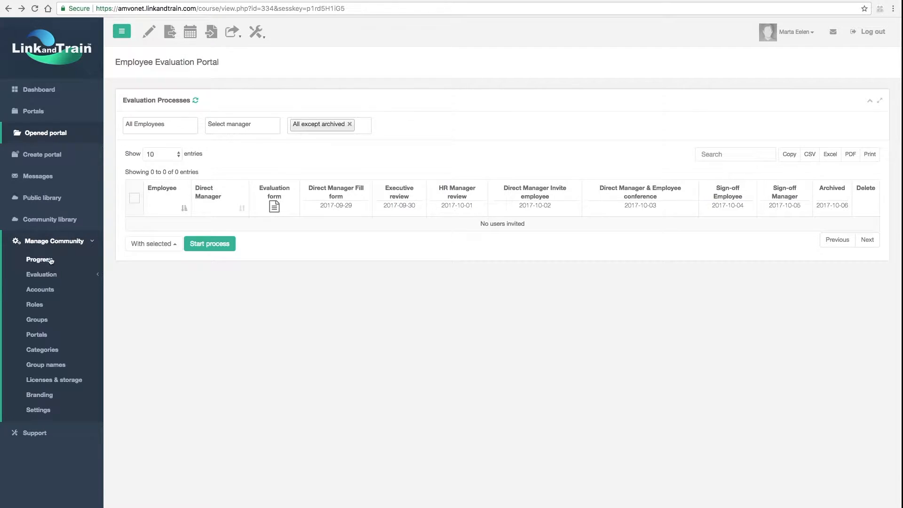
click(45, 291)
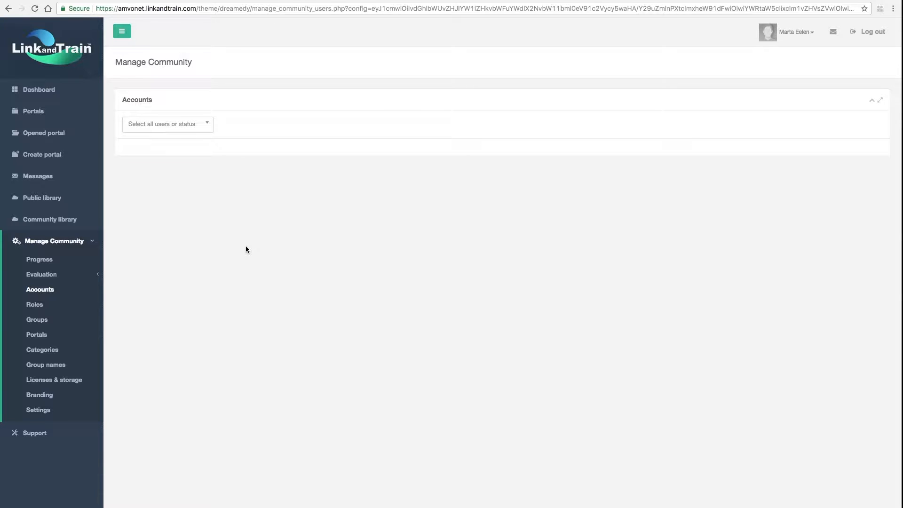
click(209, 125)
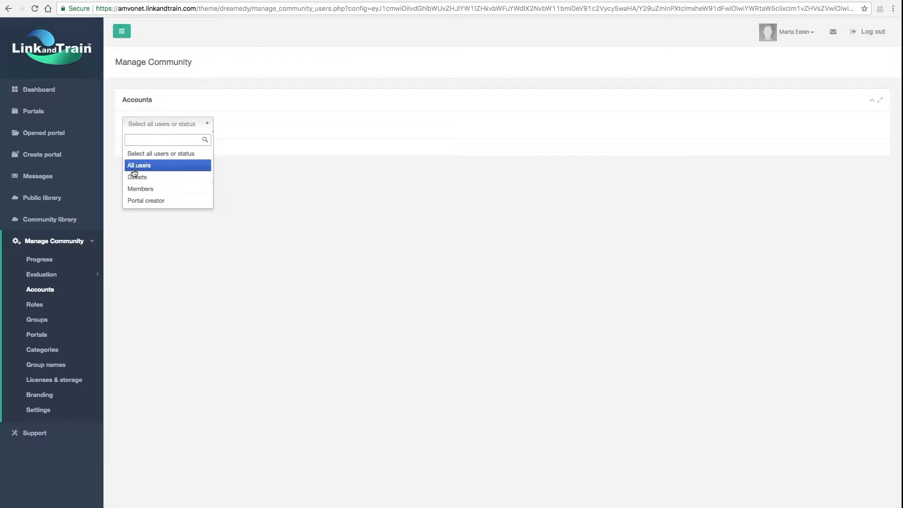
click(173, 166)
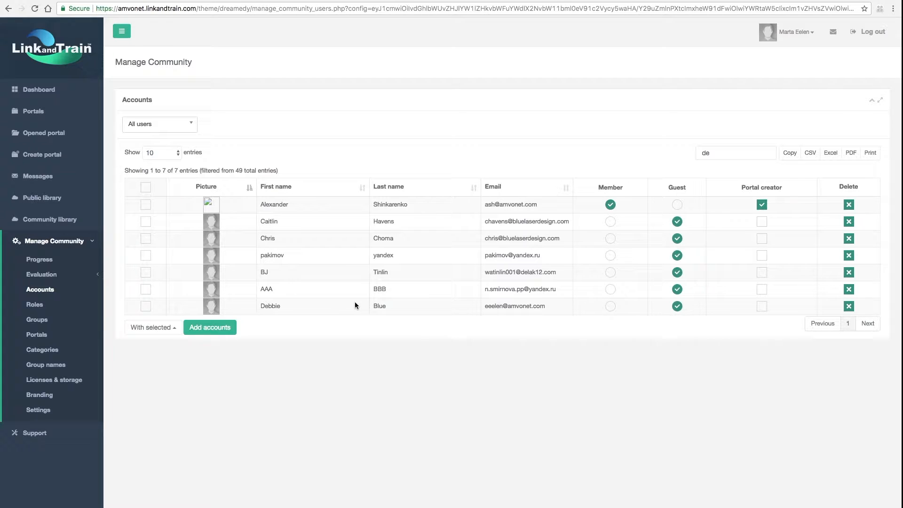
Load the CSV file "2. Sample file connect new Direct manager with Emloyees" as an advanced group for adding accounts.
click(207, 327)
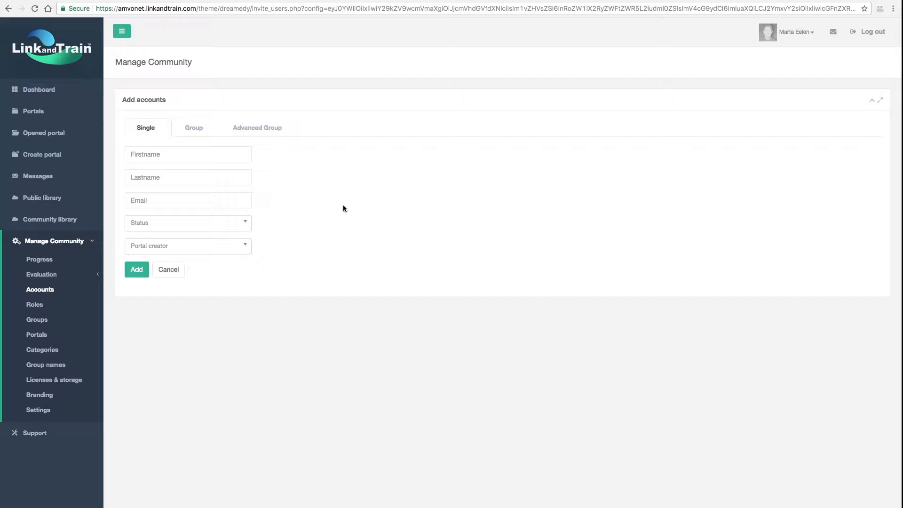
click(275, 129)
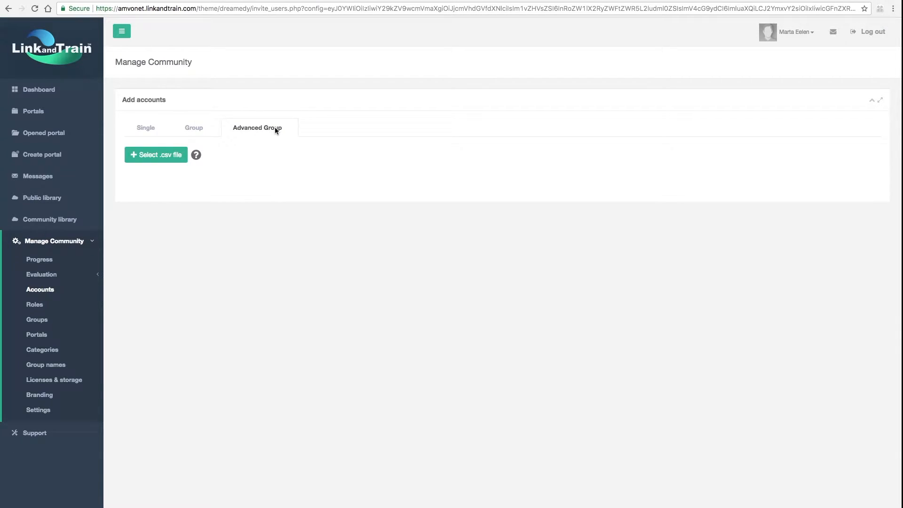
click(160, 161)
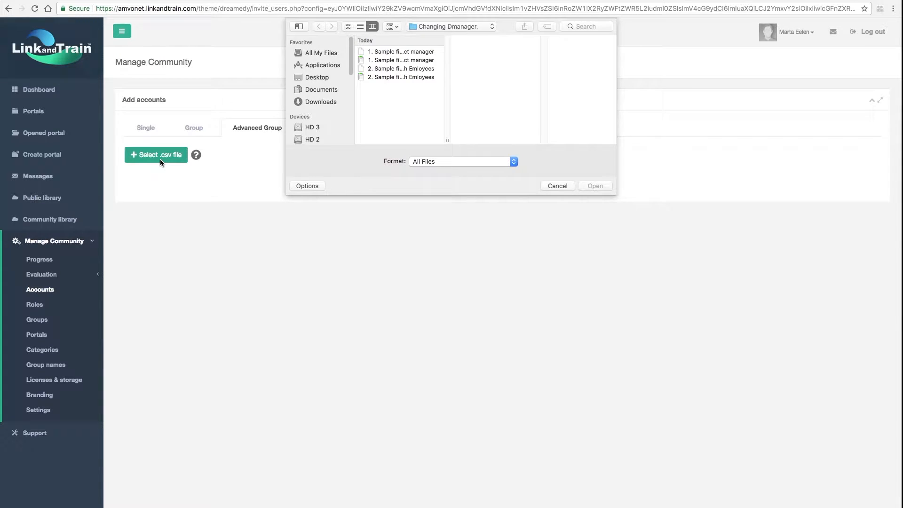
click(398, 69)
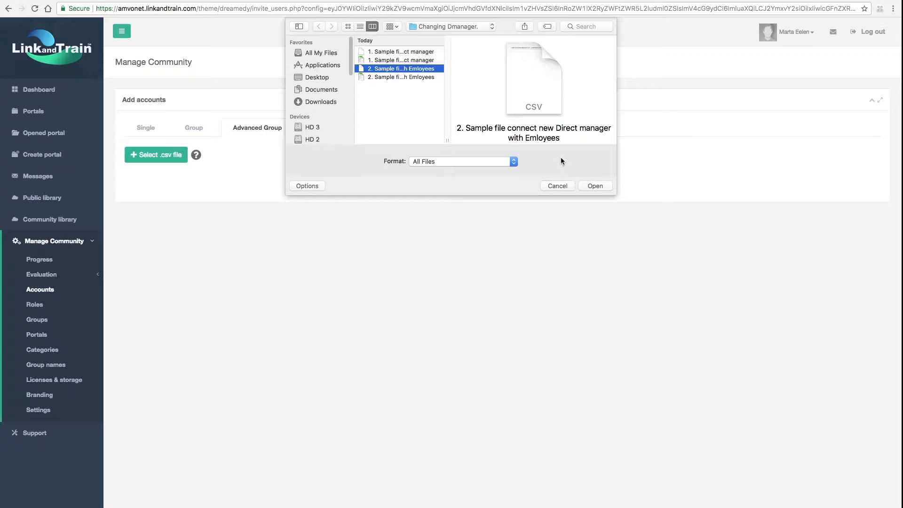
click(595, 186)
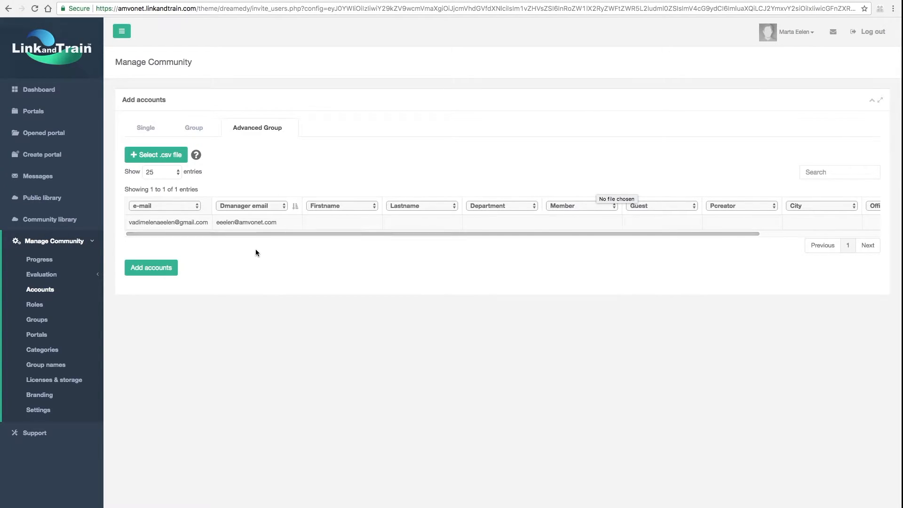
Assign the e-mail heading to the employee address column and Dmanager email to the manager address column of the loaded CSV.
click(198, 209)
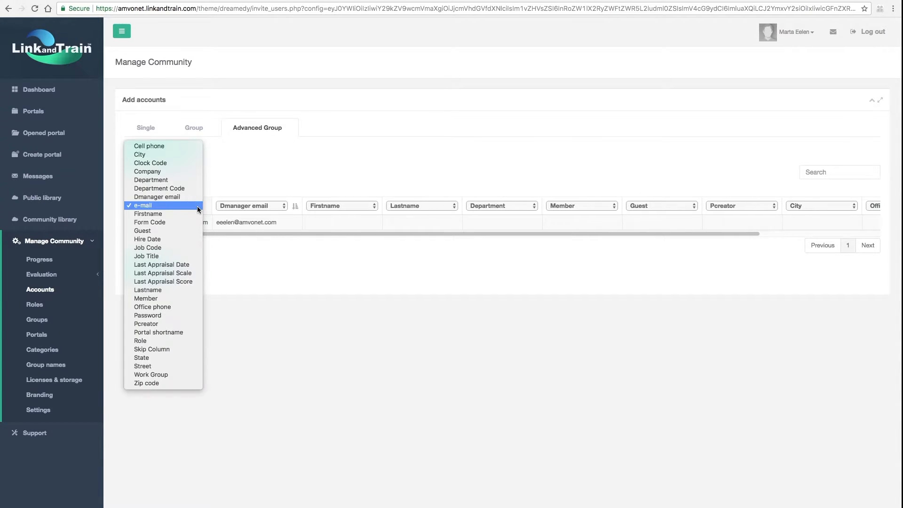
click(155, 205)
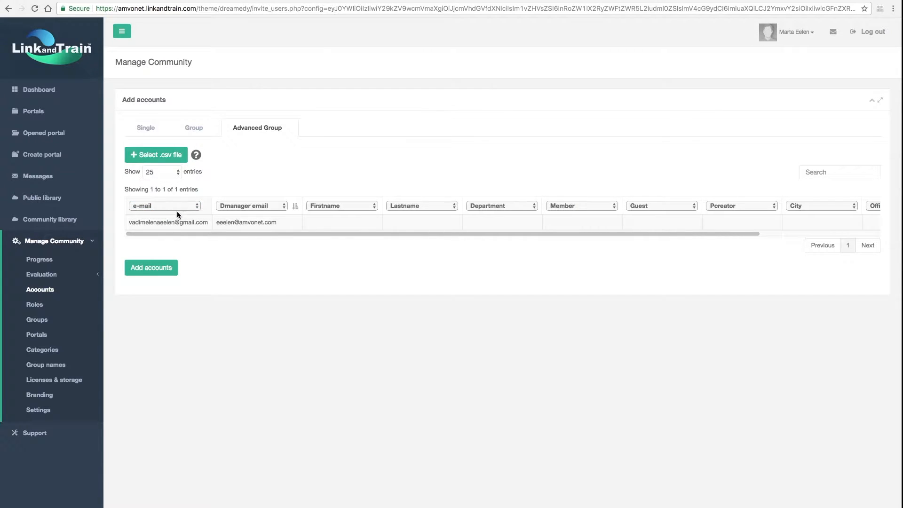
click(280, 206)
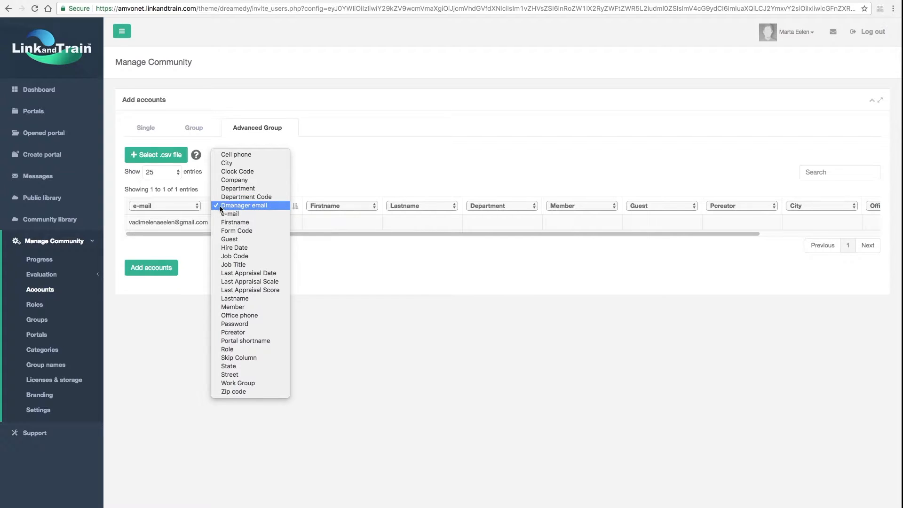
click(266, 207)
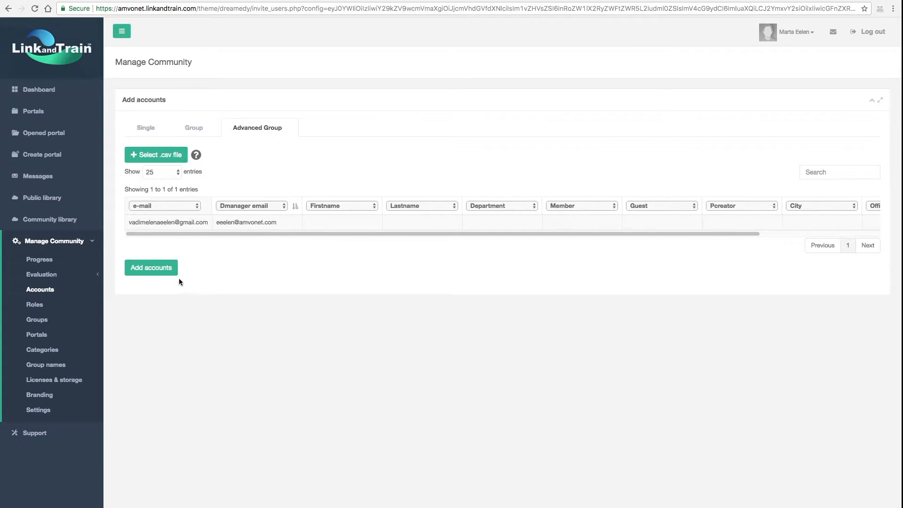
Add the accounts from the loaded CSV, confirm that the column names match their content, and continue to the accounts list.
click(150, 268)
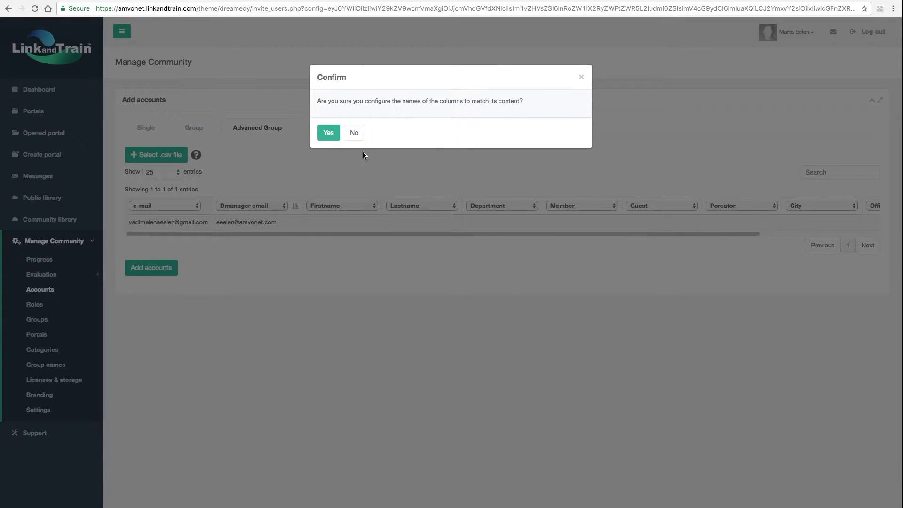
click(321, 138)
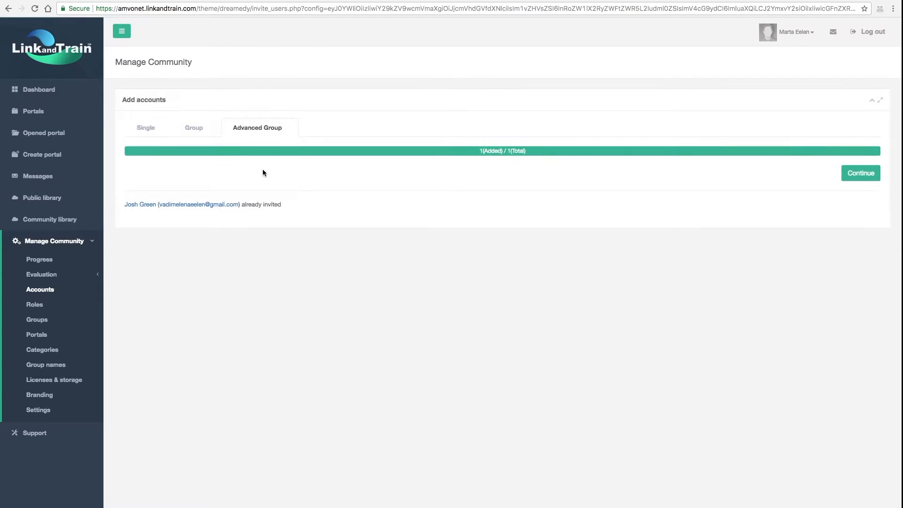
click(848, 178)
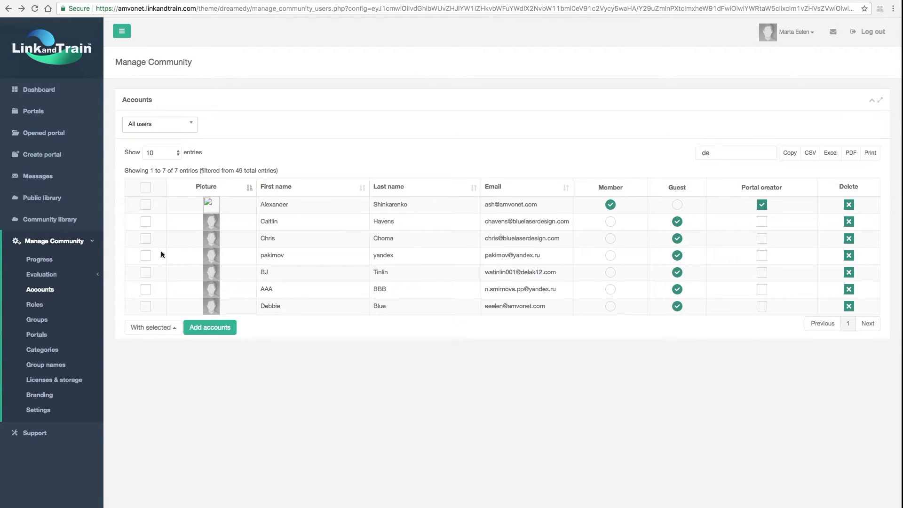
Start an evaluation process for the listed employee in the opened Employee Evaluation Portal.
click(64, 136)
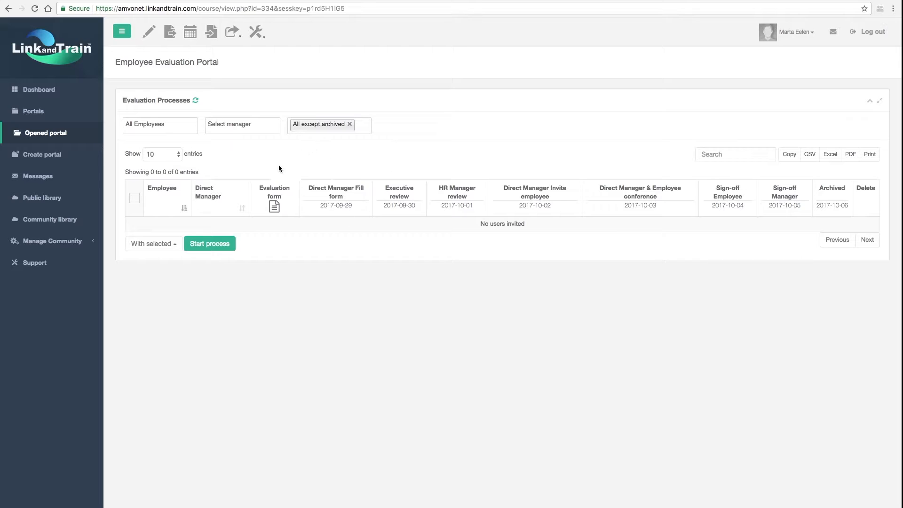
click(212, 245)
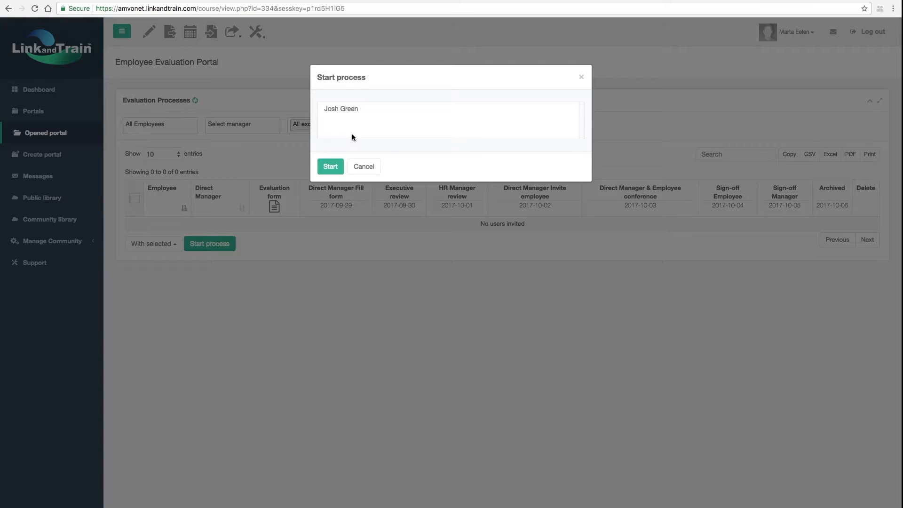
click(349, 109)
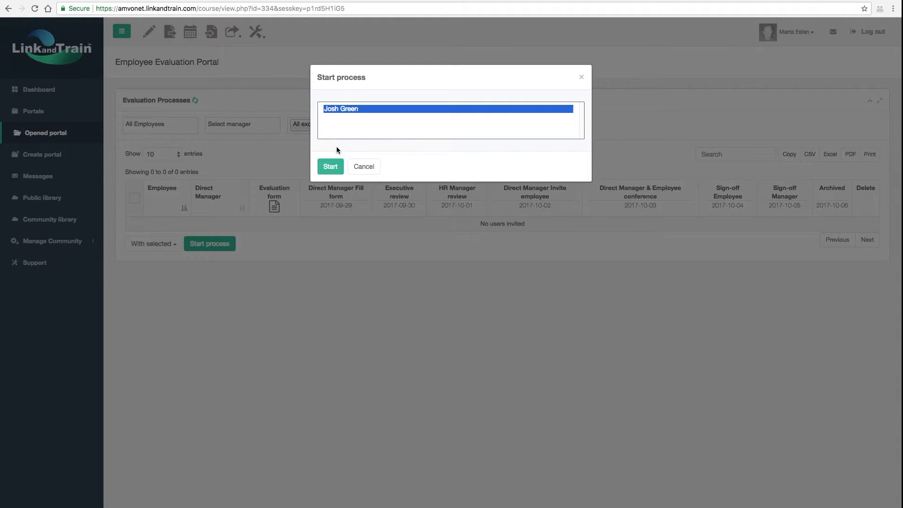
click(329, 167)
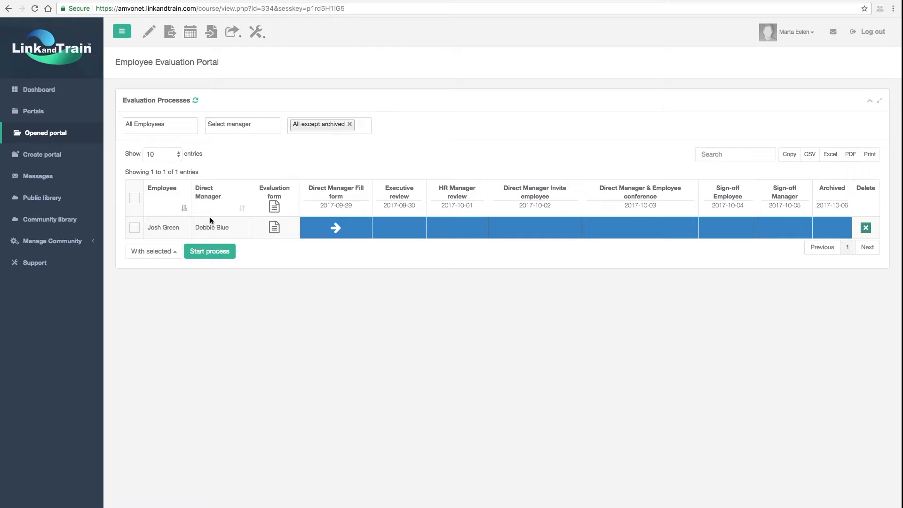
Review the employee's evaluation form, including the reporting person and the section scores, then save and close it.
click(273, 229)
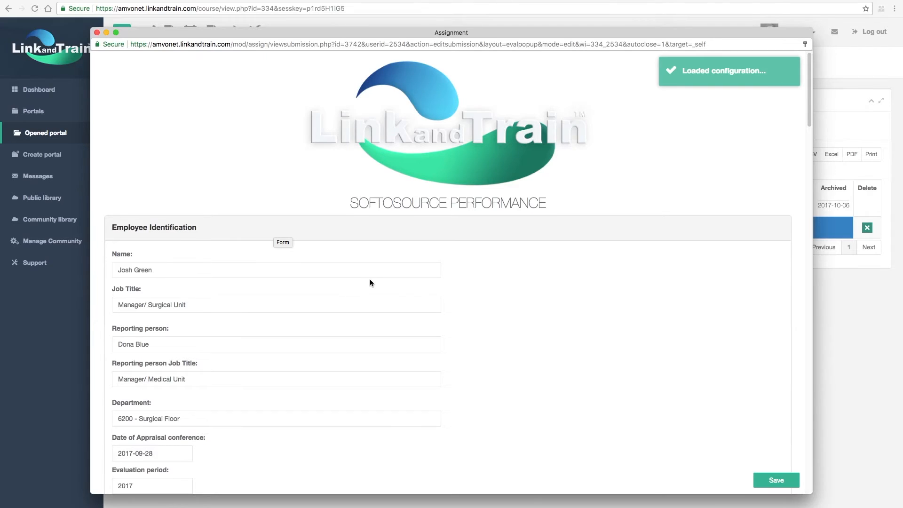
scroll(370, 282, down, 3)
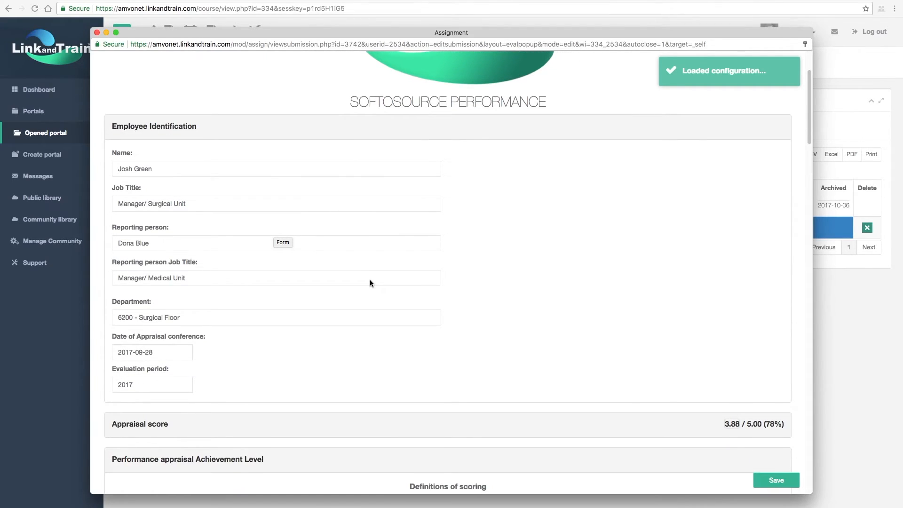
scroll(370, 282, down, 2)
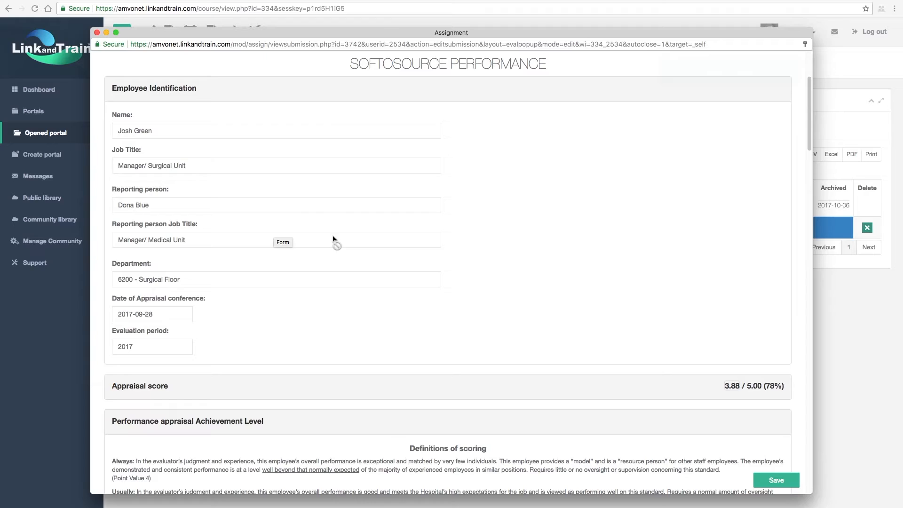
click(147, 206)
scroll(398, 292, down, 8)
scroll(398, 295, down, 12)
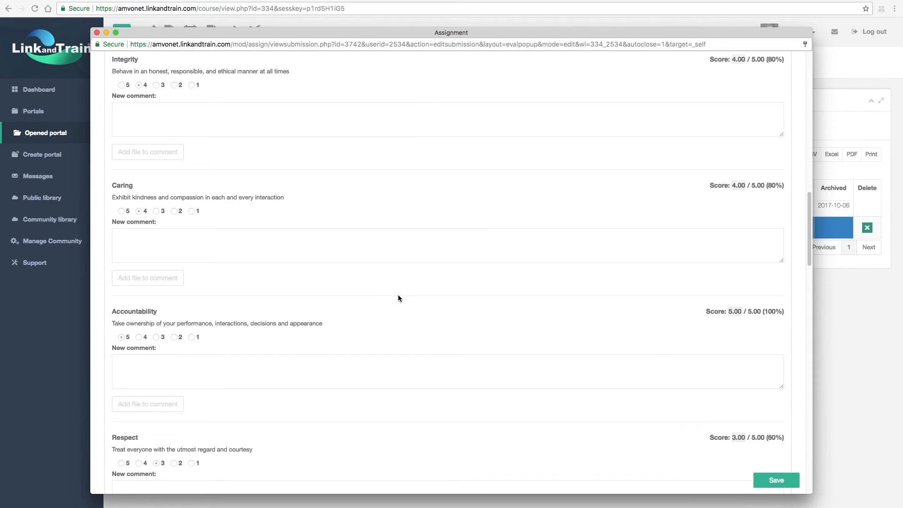
click(765, 478)
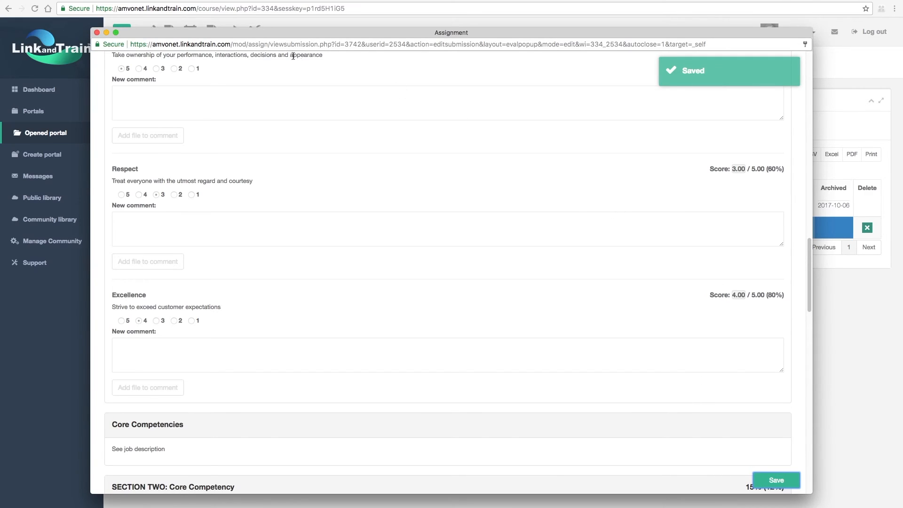
click(97, 33)
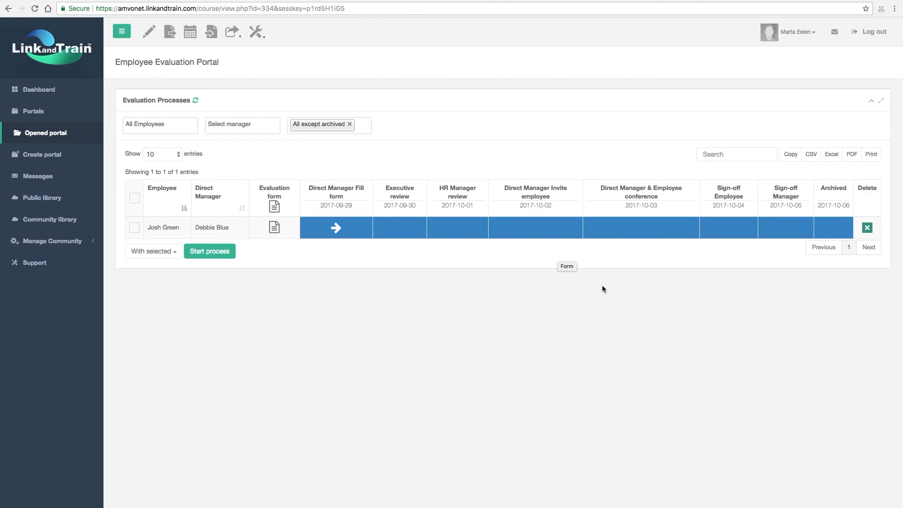